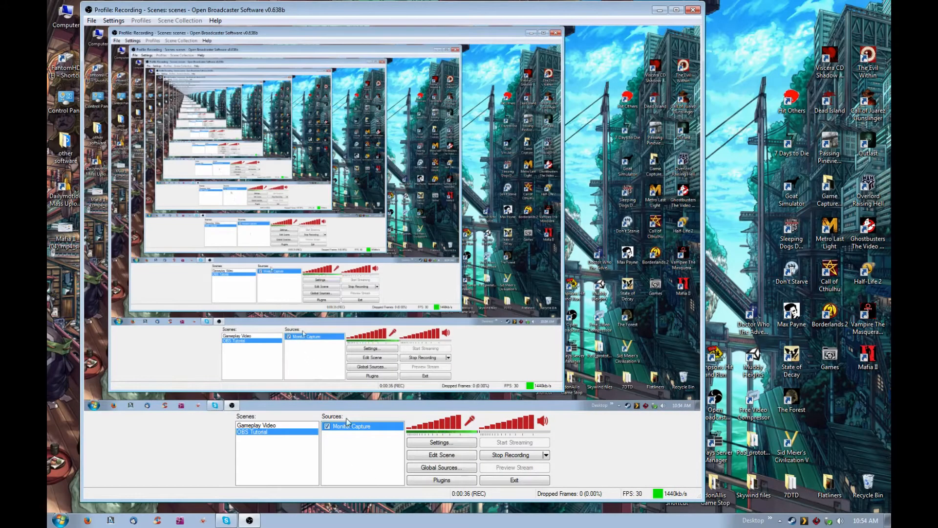
- Add a Video Capture Device source under its default name and choose USB Camera as its device
right_click(349, 448)
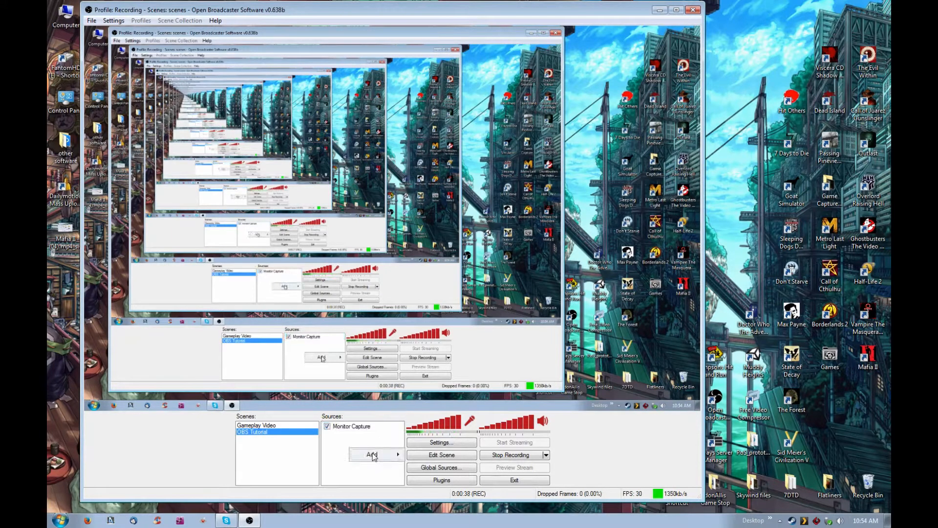
mouse_move(373, 456)
click(448, 443)
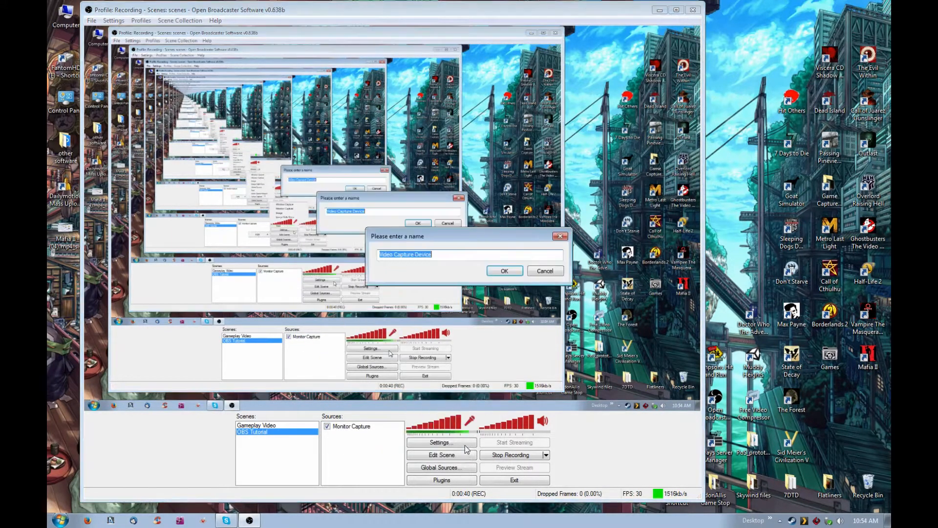
click(504, 272)
click(495, 147)
click(470, 159)
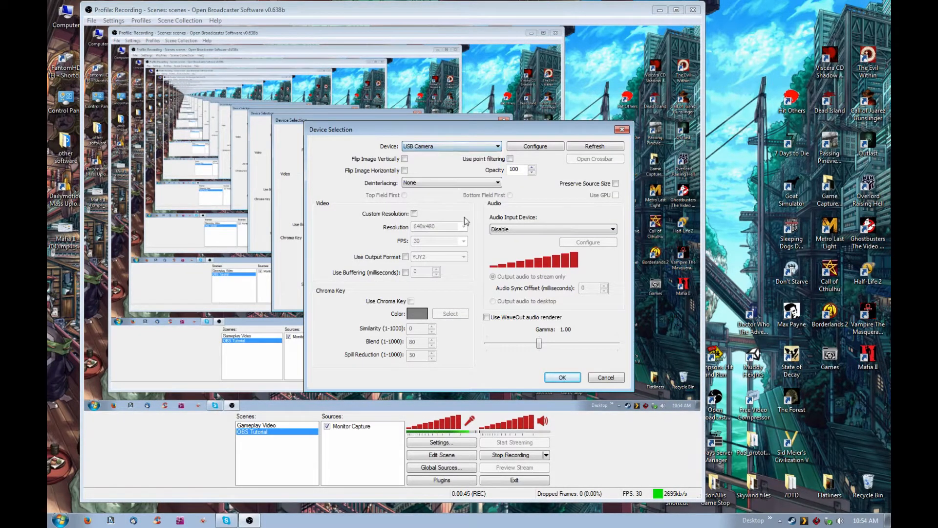
- Set the camera's deinterlacing to Blend2x, enable a custom resolution of 640x480 at 30 FPS, and accept the device settings
click(445, 182)
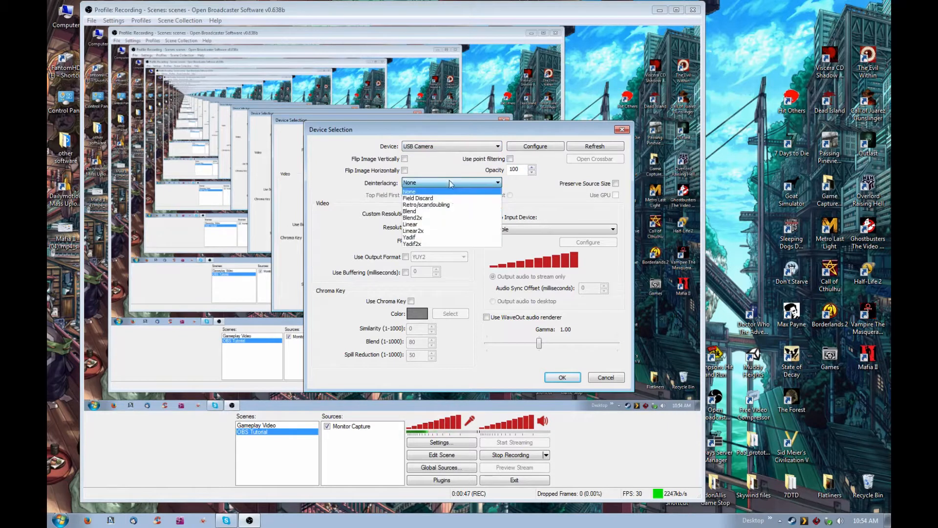
click(432, 224)
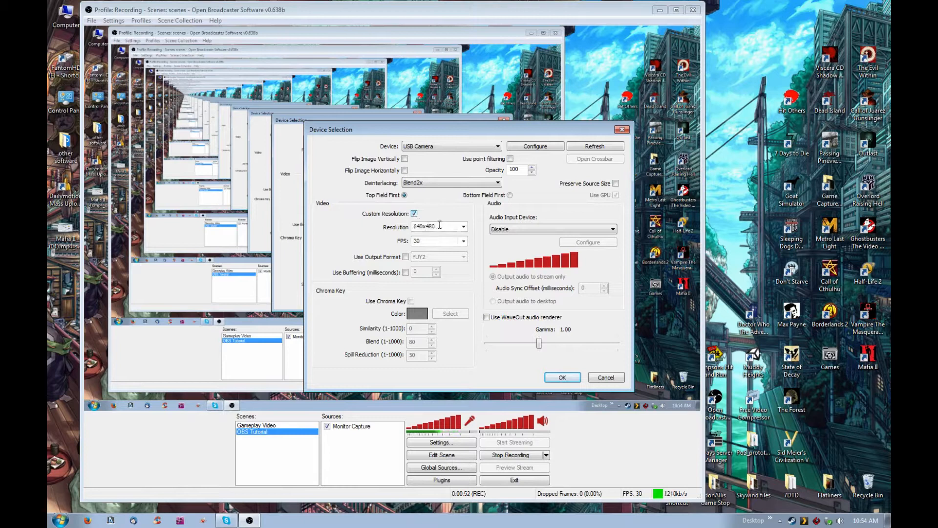
click(441, 242)
click(558, 379)
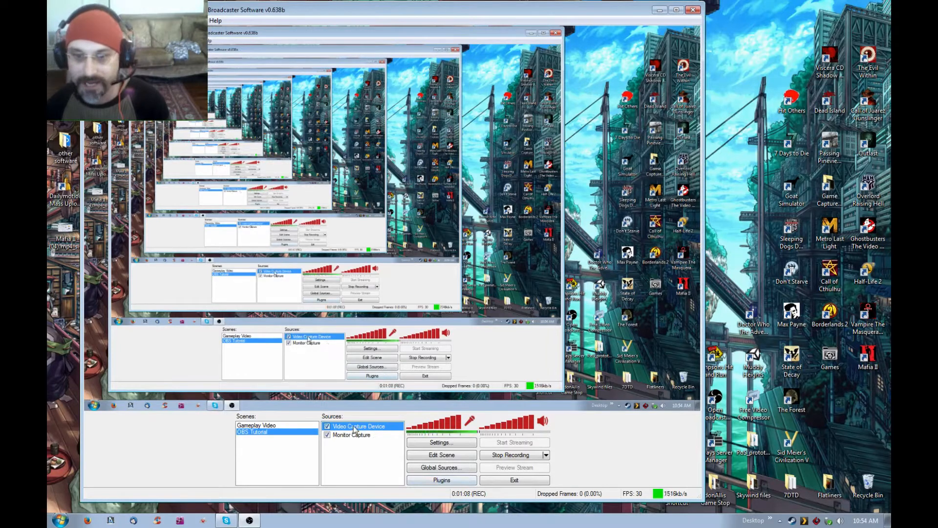
- Enable scene editing, move the webcam picture to the scene's upper-right corner, and slightly enlarge it from its lower-left corner
click(442, 456)
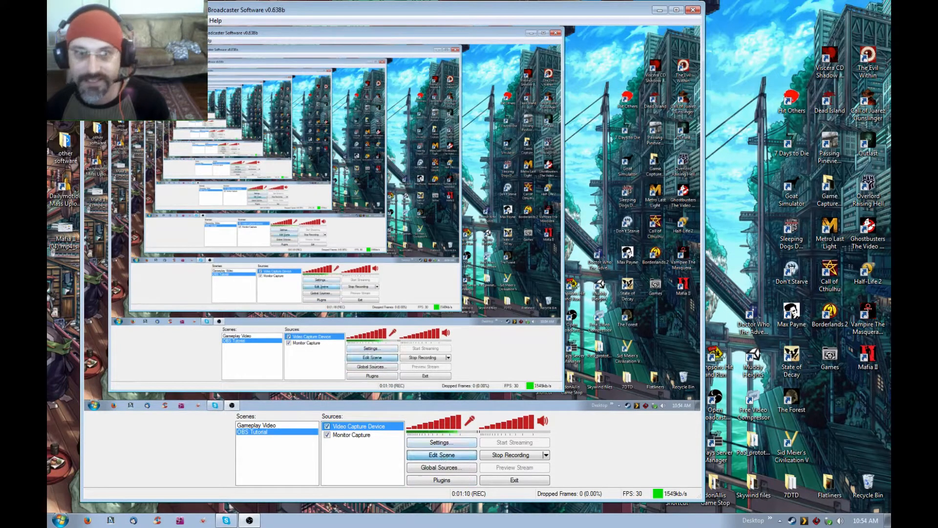
drag(338, 113, 626, 87)
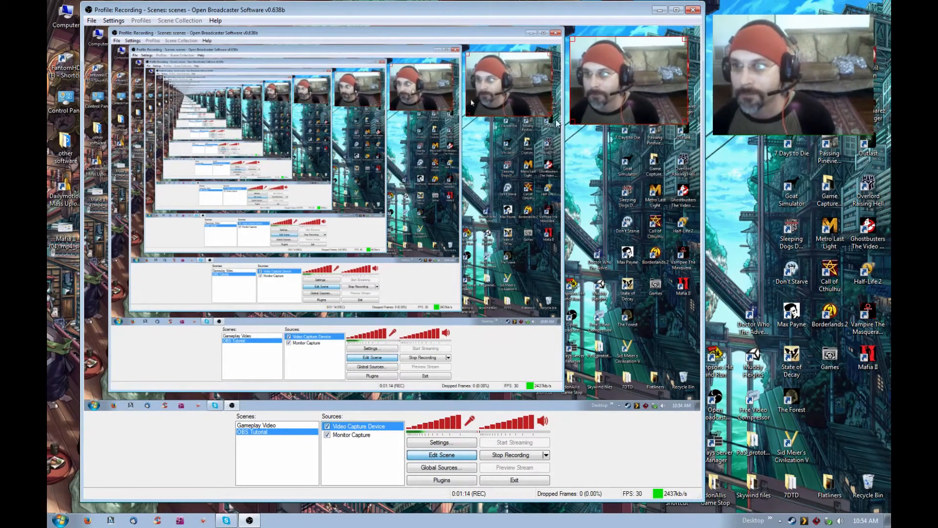
mouse_move(569, 122)
mouse_down()
mouse_move(419, 235)
mouse_move(576, 123)
mouse_up()
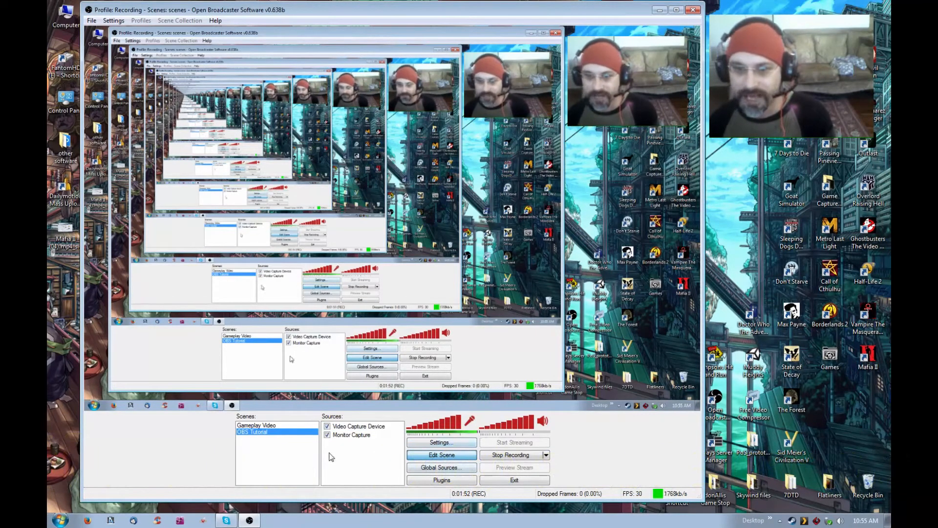
- Add an Image source under its default name using Black-Backdrop.png from the Overlay Images folder
right_click(332, 457)
mouse_move(362, 460)
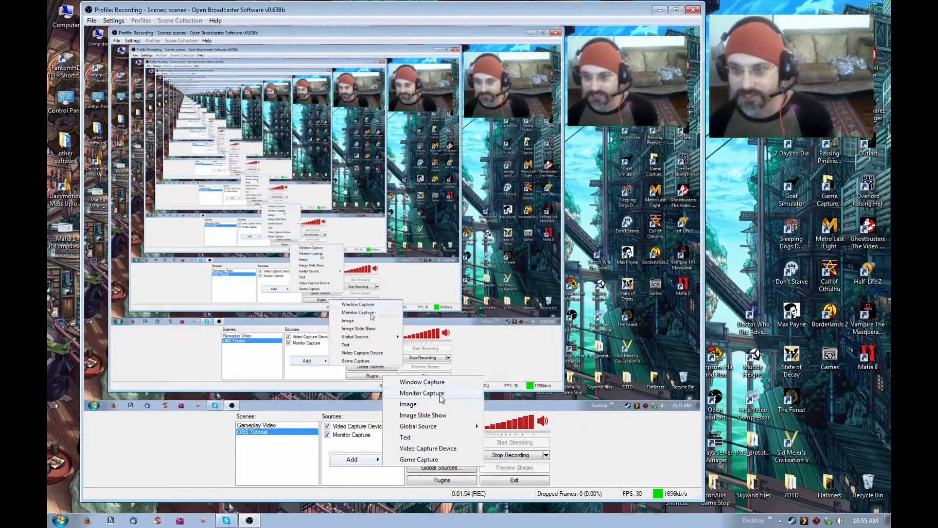
click(423, 407)
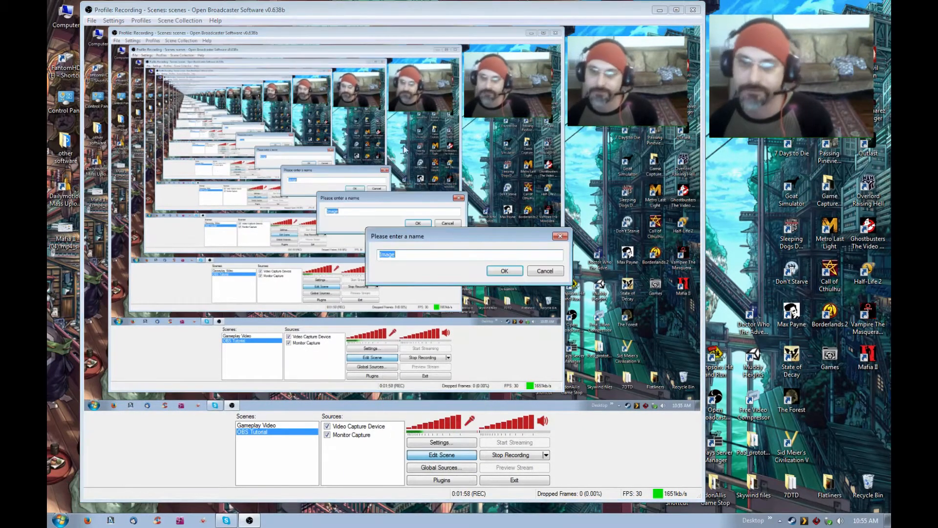
click(507, 275)
click(531, 176)
click(499, 243)
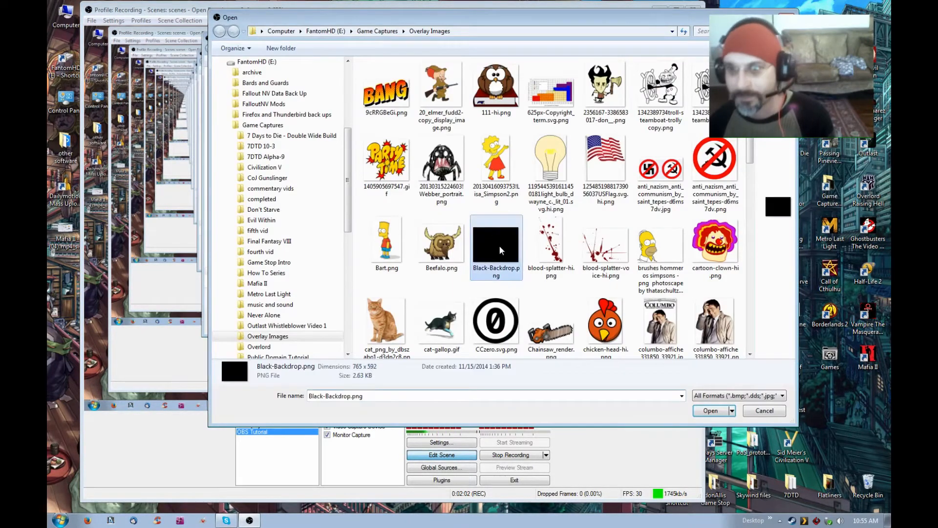
click(710, 410)
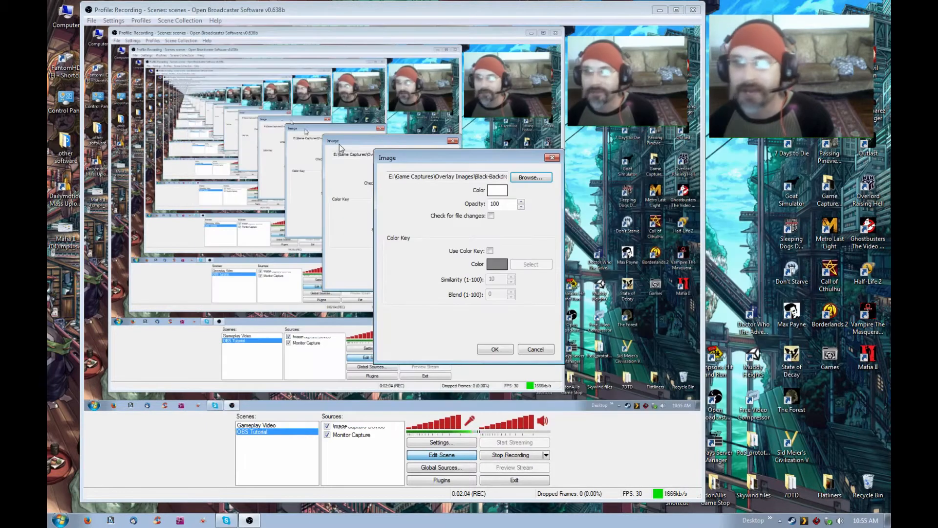
click(495, 349)
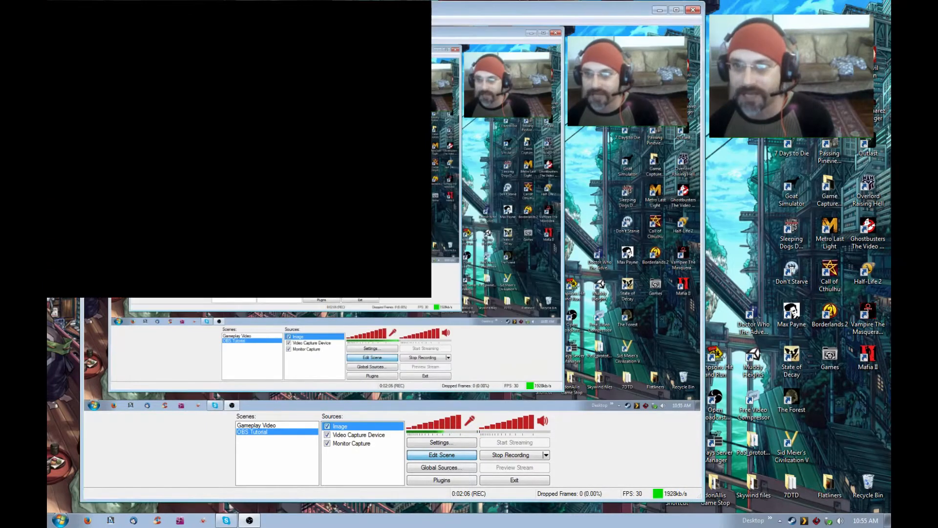
- Shrink the black image and place it over the webcam picture, moving it down one place in the source order
drag(364, 243, 239, 147)
drag(182, 88, 654, 90)
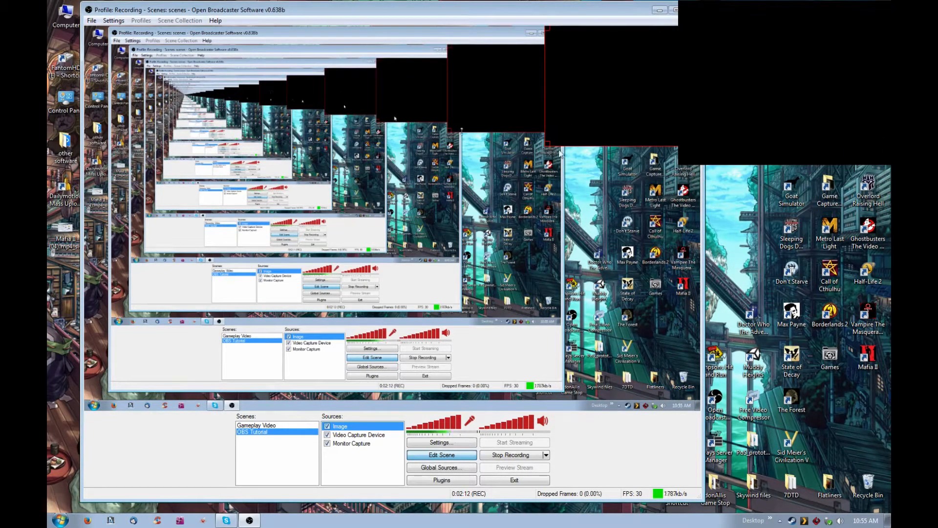
right_click(342, 429)
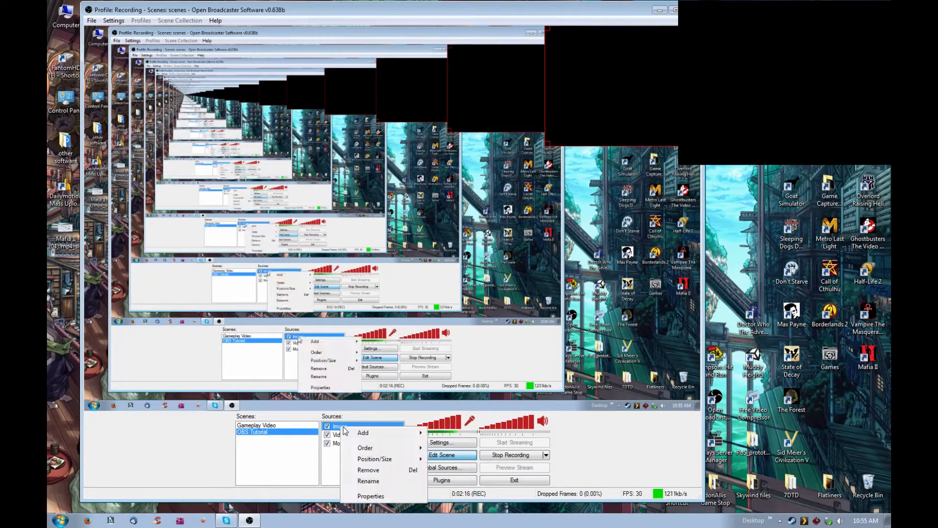
mouse_move(398, 449)
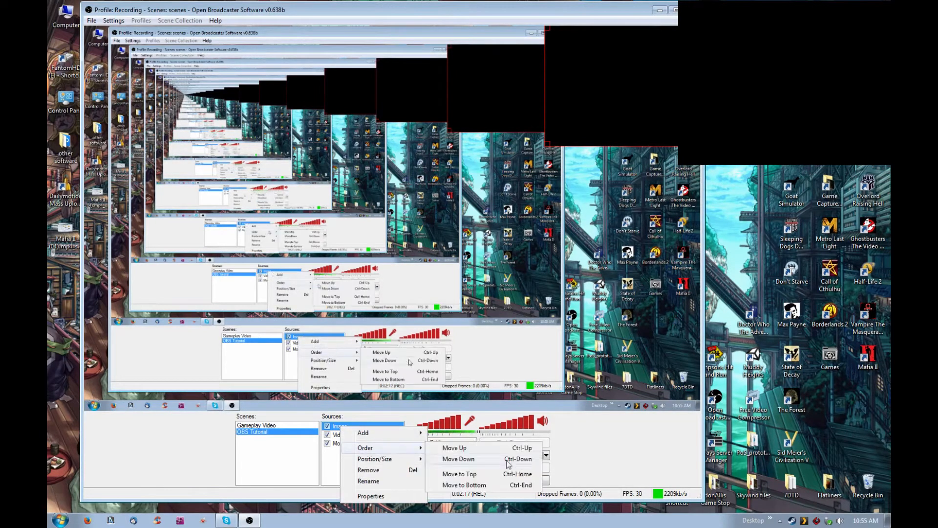
click(479, 461)
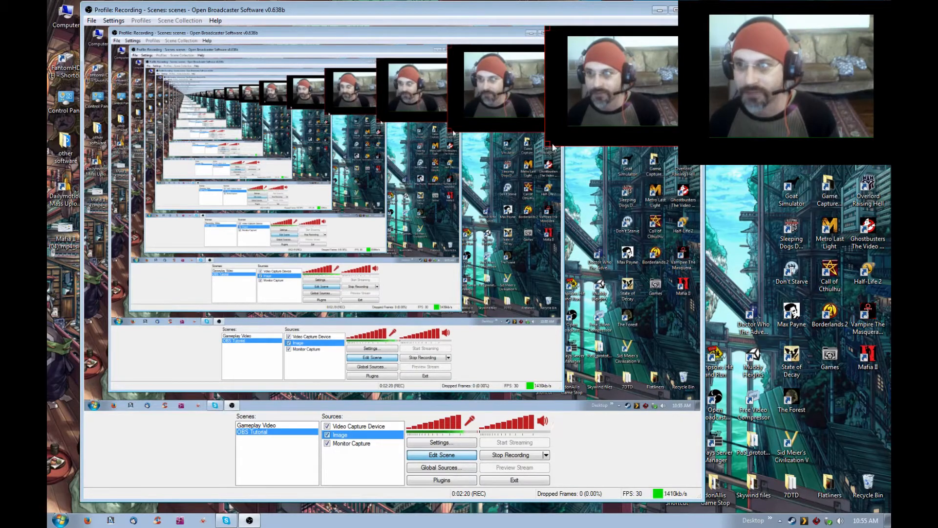
- Resize the black image from its corners so it forms a narrow border around the webcam picture
drag(547, 146, 562, 132)
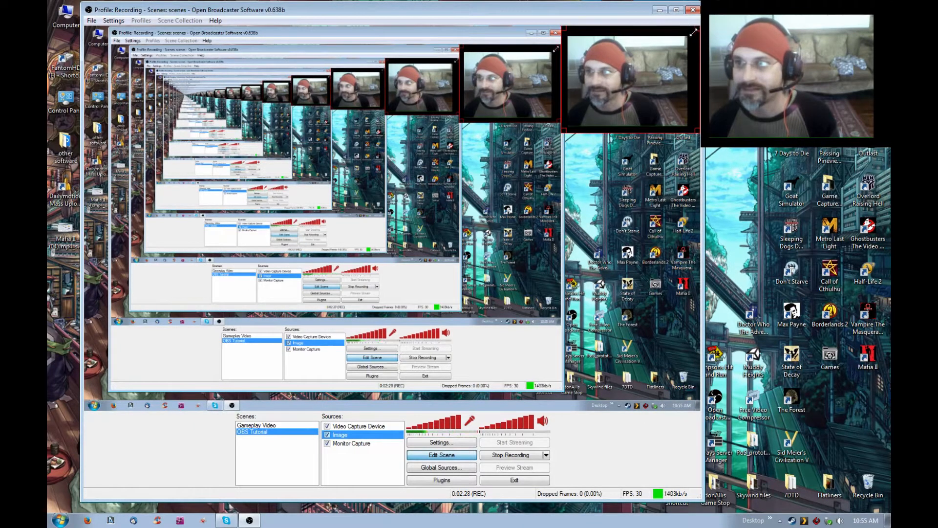
drag(693, 31, 690, 35)
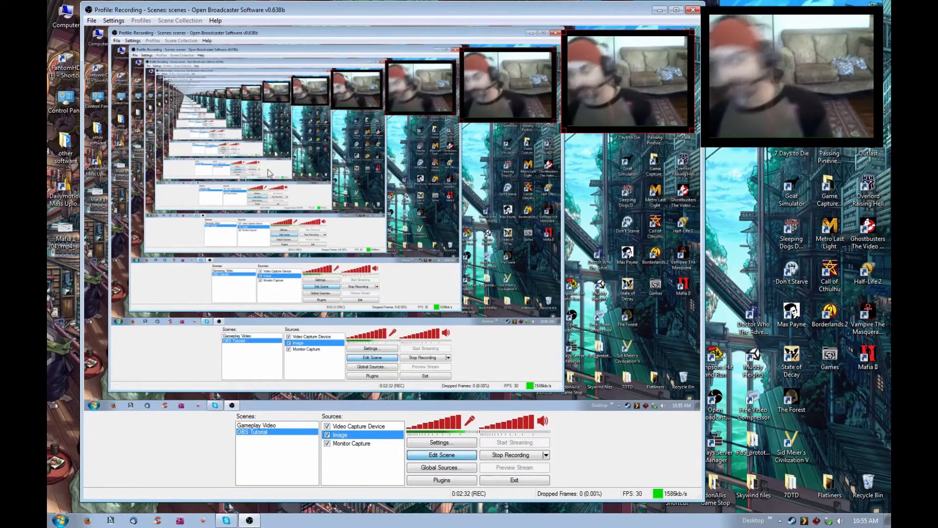
- Select the Video Capture Device and Image sources together and shift both slightly inward from the scene's upper-right corner
click(360, 427)
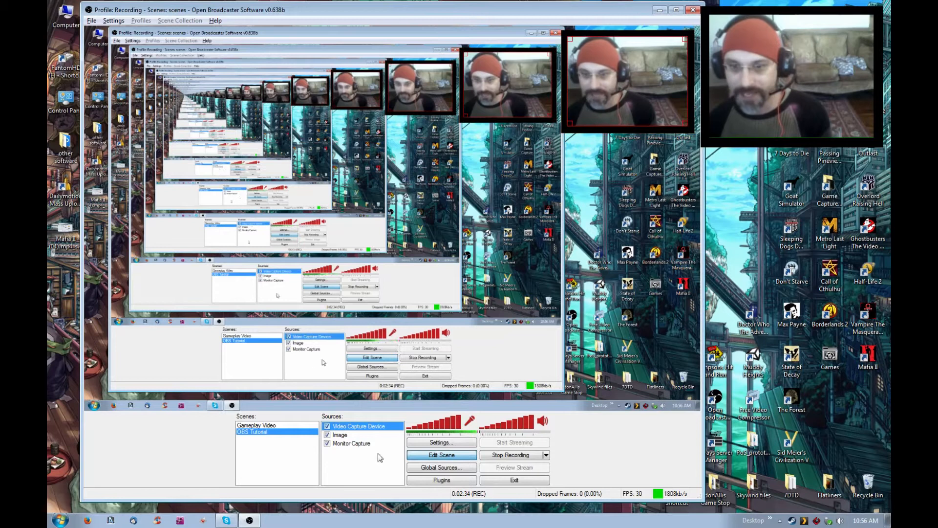
ctrl+click(333, 434)
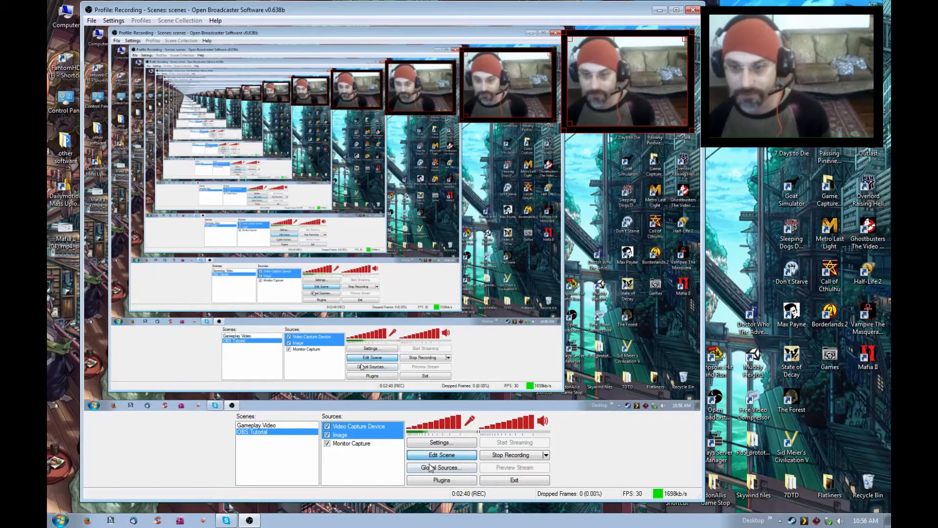
click(445, 455)
mouse_move(639, 65)
mouse_down()
mouse_move(631, 180)
mouse_move(393, 243)
mouse_move(260, 86)
mouse_move(553, 93)
mouse_move(633, 72)
mouse_up()
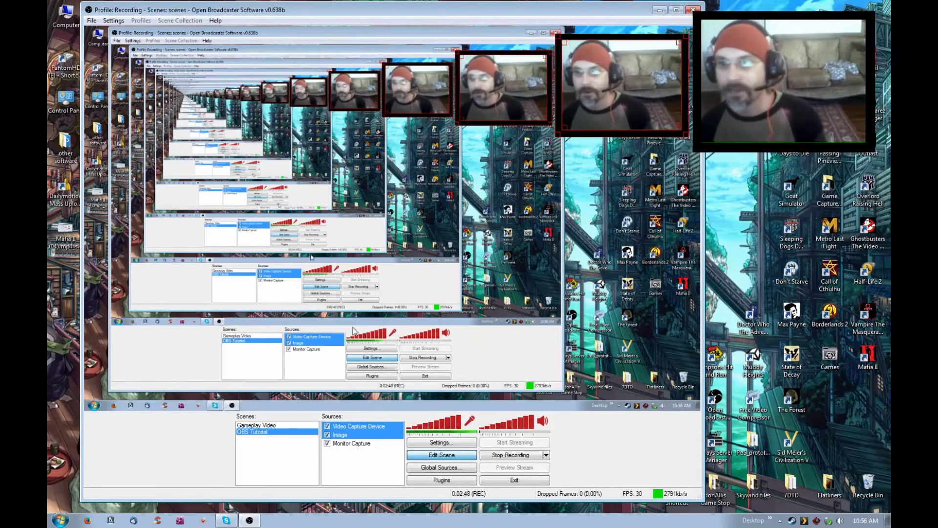
click(342, 463)
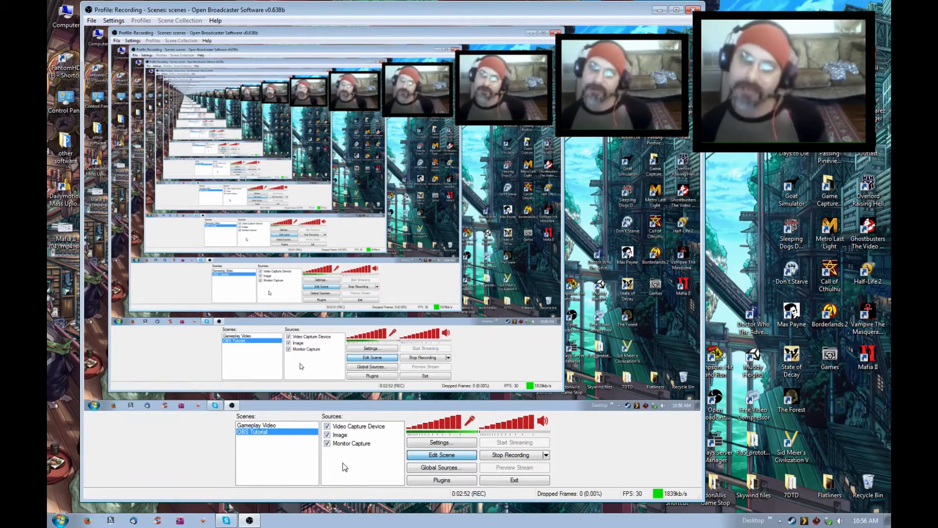
right_click(344, 464)
mouse_move(382, 474)
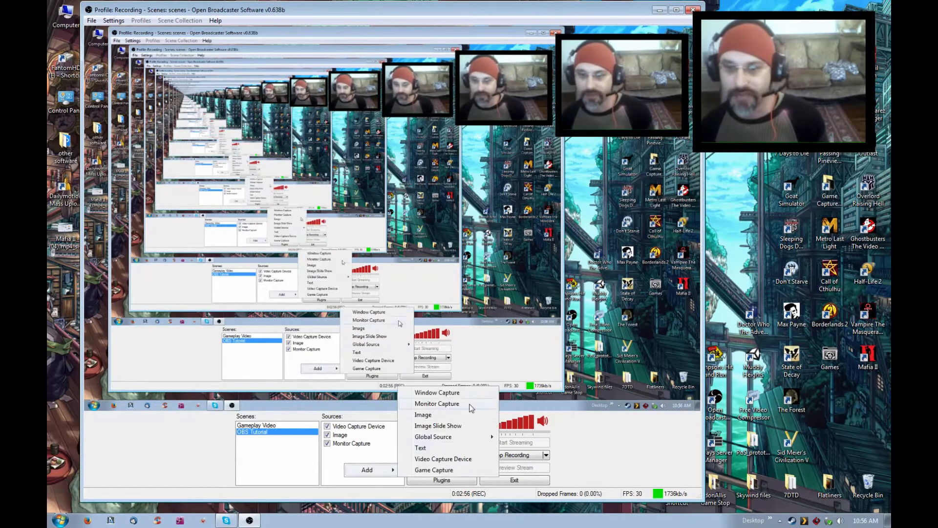
click(437, 392)
click(505, 271)
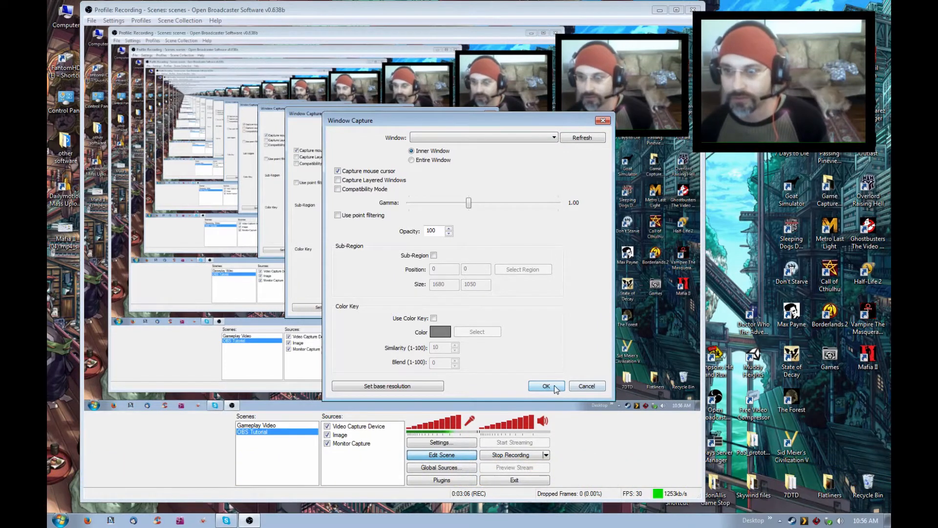
click(600, 385)
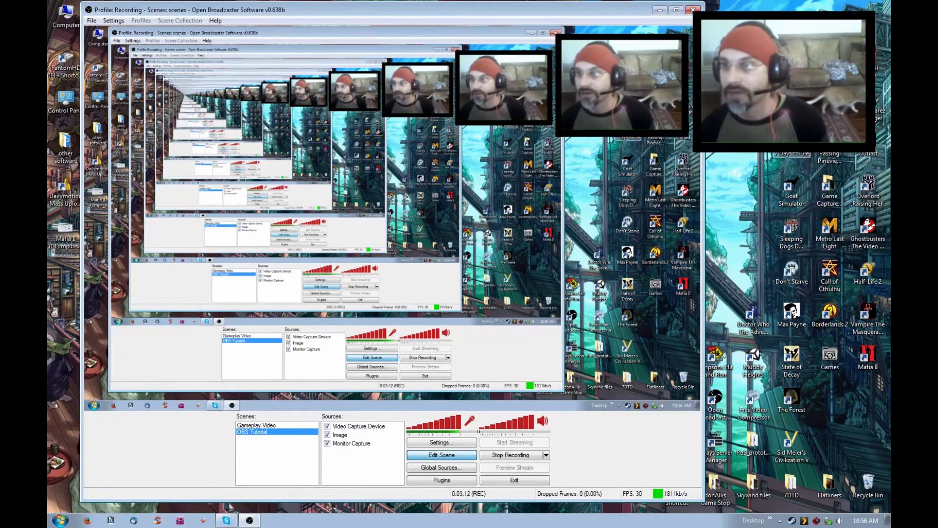
- Launch 7 Days to Die from the desktop and move its window over the scene preview
double_click(792, 143)
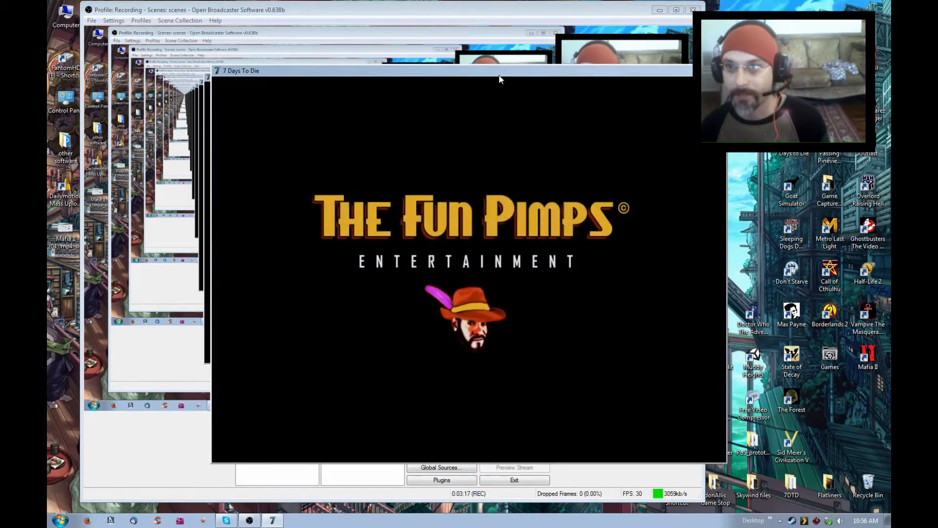
drag(499, 77, 375, 42)
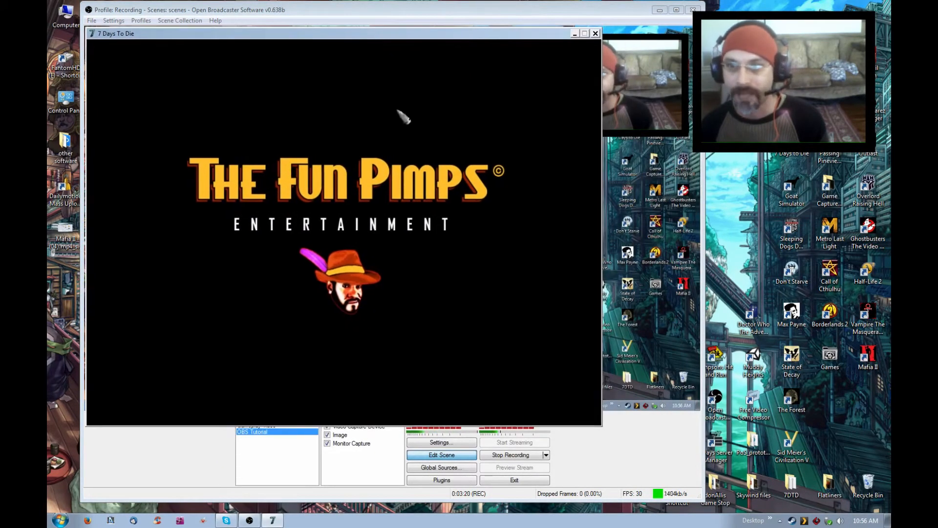
- Add a Window Capture source for the inner window of 7 Days To Die and bring the game window to the front
click(341, 444)
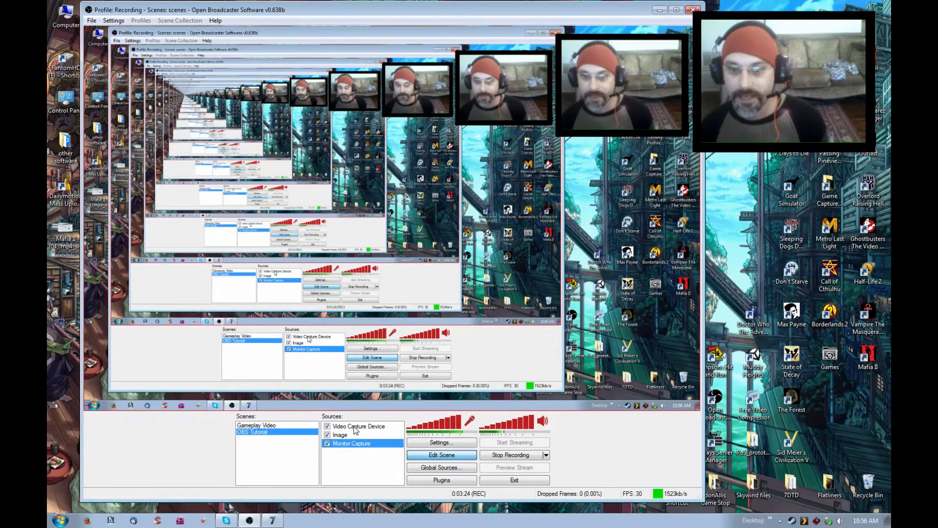
right_click(359, 457)
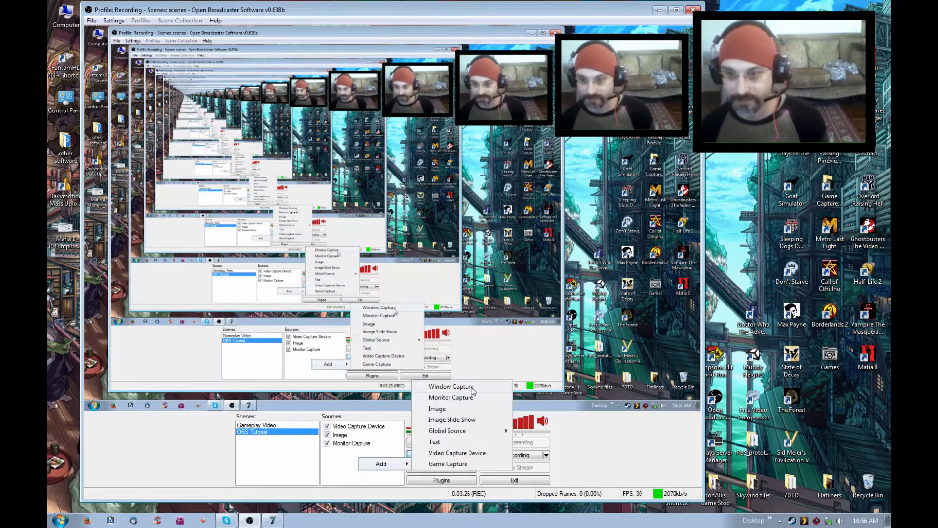
click(464, 389)
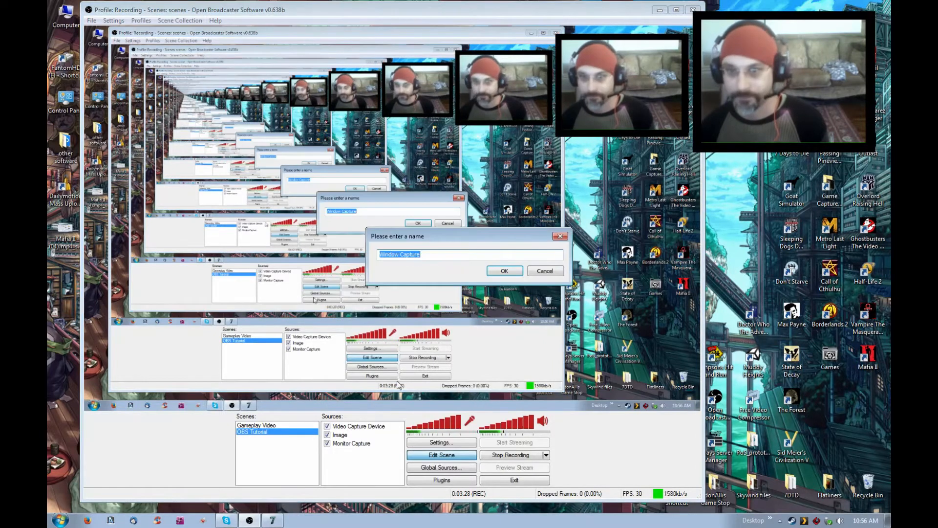
click(513, 269)
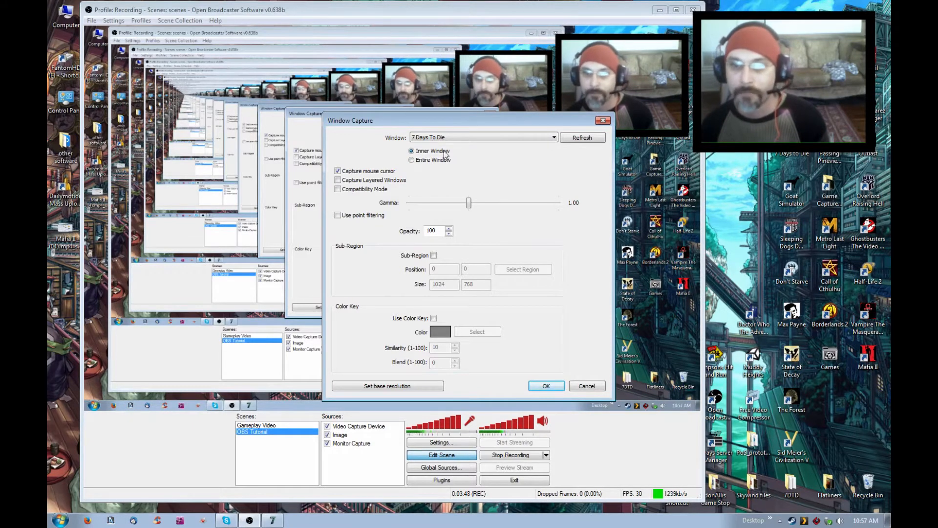
click(546, 386)
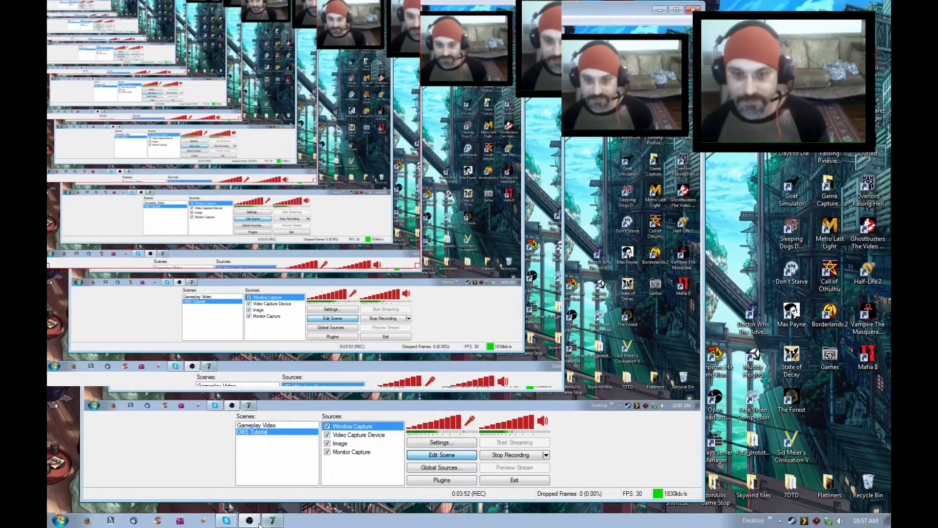
click(275, 521)
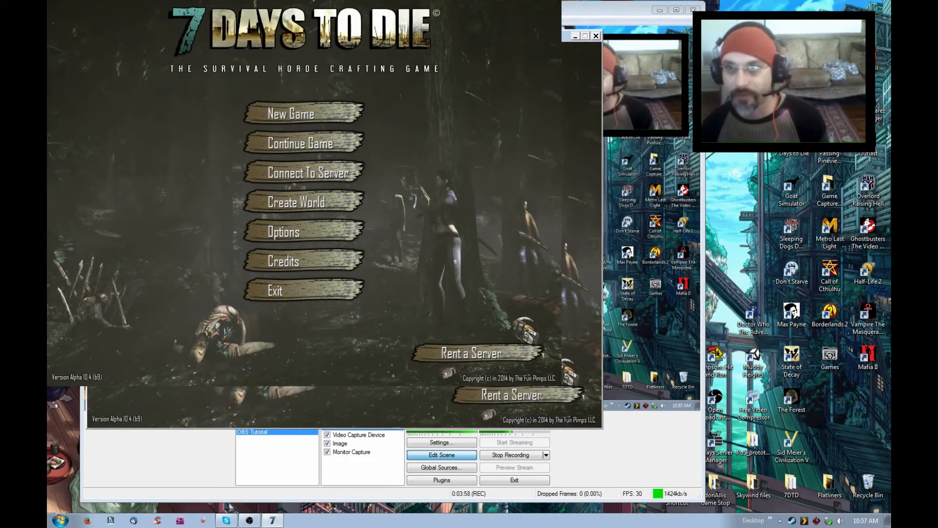
- Move the Window Capture source down two places so it sits below Image and above Monitor Capture
click(345, 439)
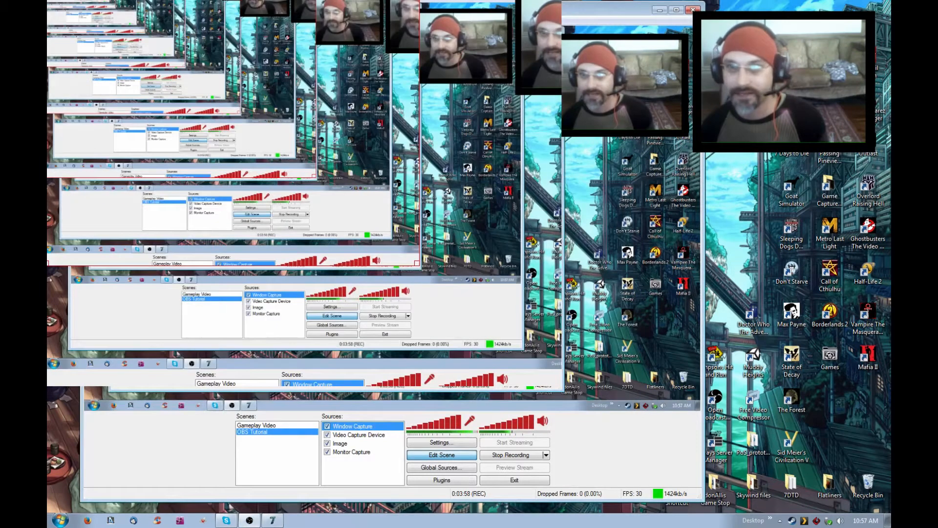
right_click(355, 429)
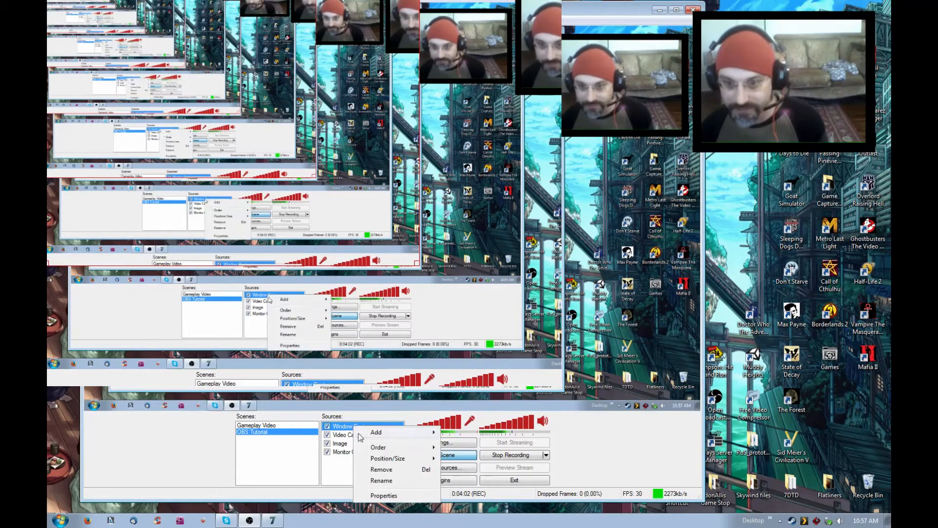
mouse_move(393, 446)
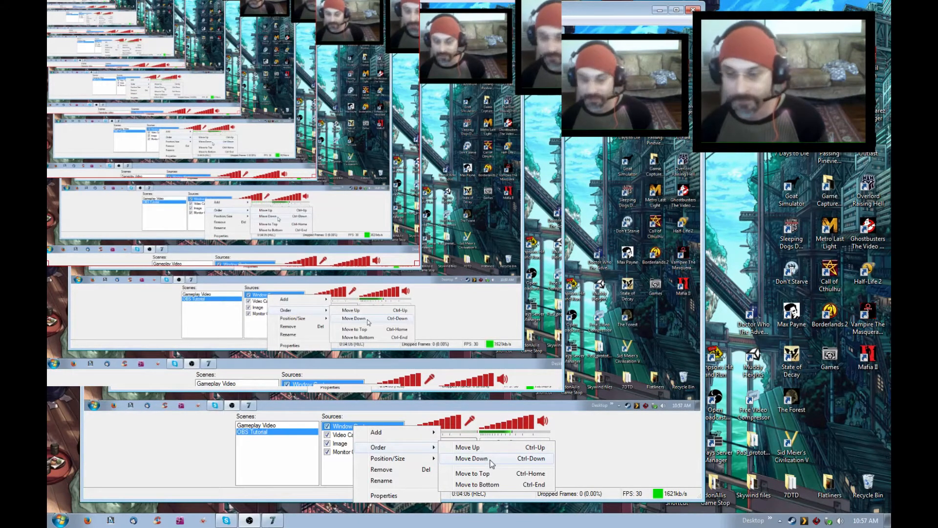
click(492, 463)
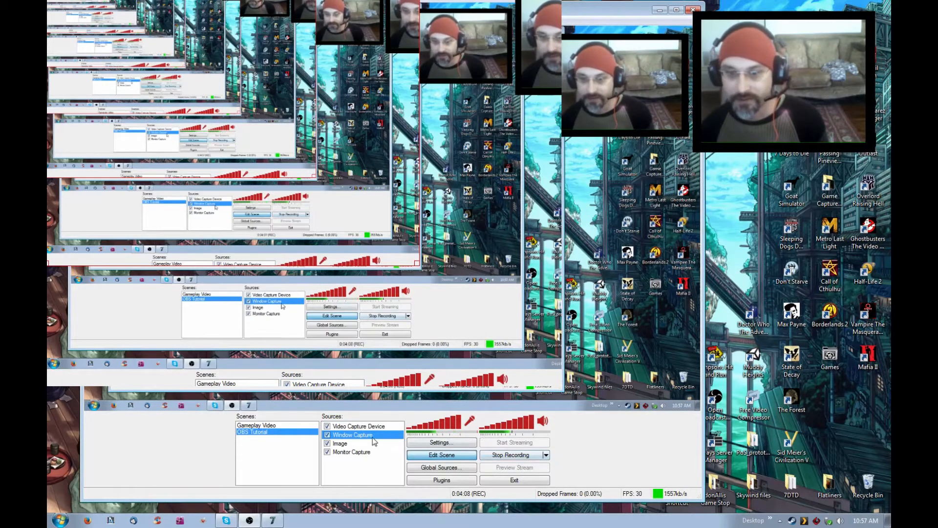
right_click(375, 442)
mouse_move(413, 455)
click(491, 465)
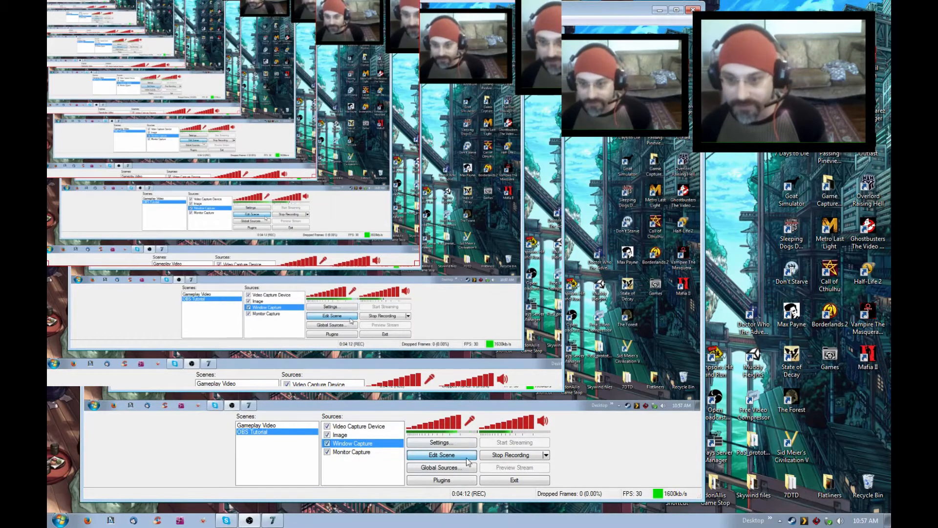
- Move the Monitor Capture source up in the order so it sits above Window Capture
click(448, 458)
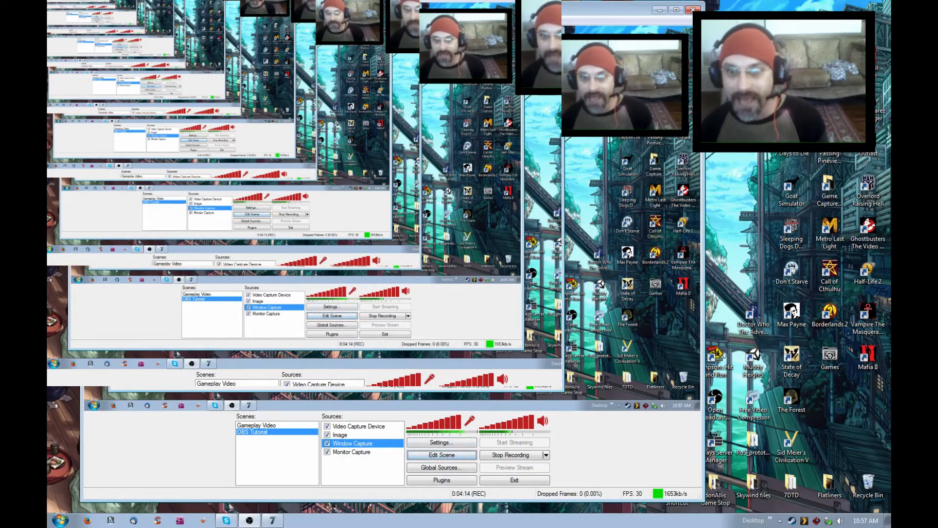
click(451, 456)
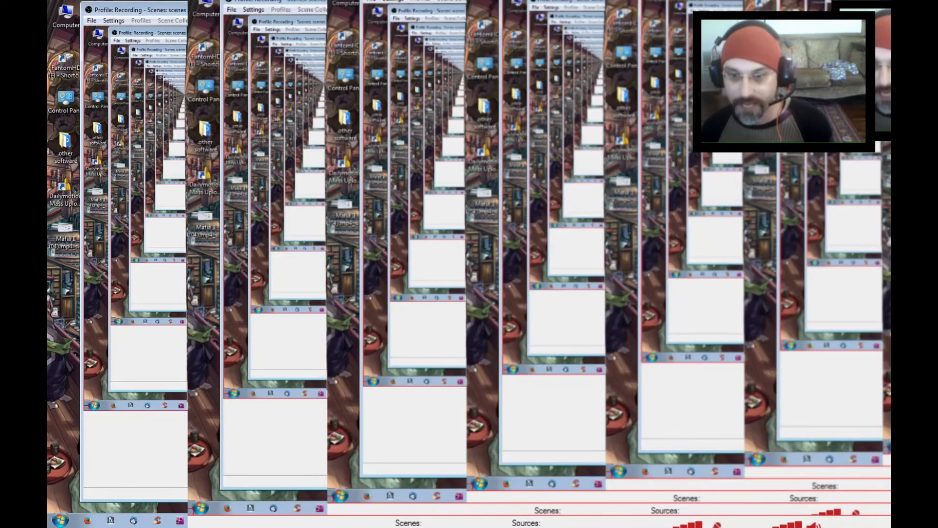
right_click(561, 526)
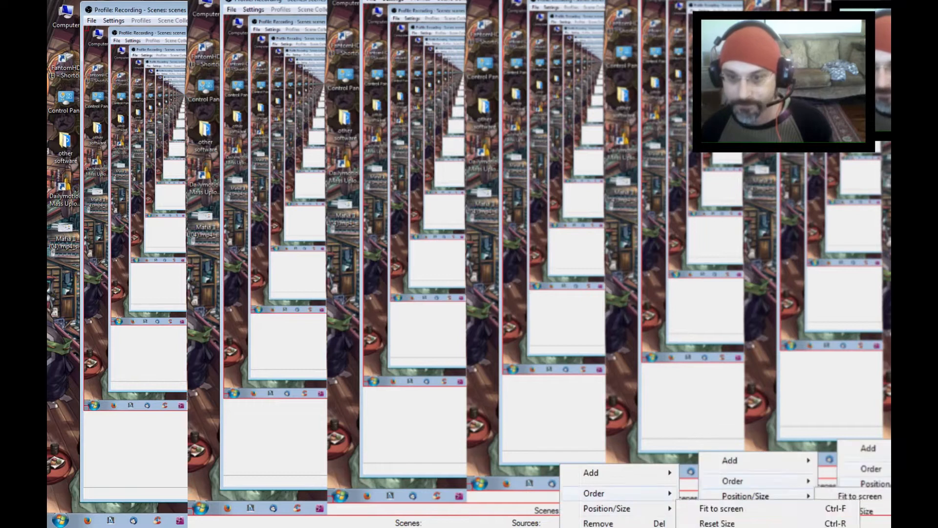
mouse_move(595, 494)
click(716, 494)
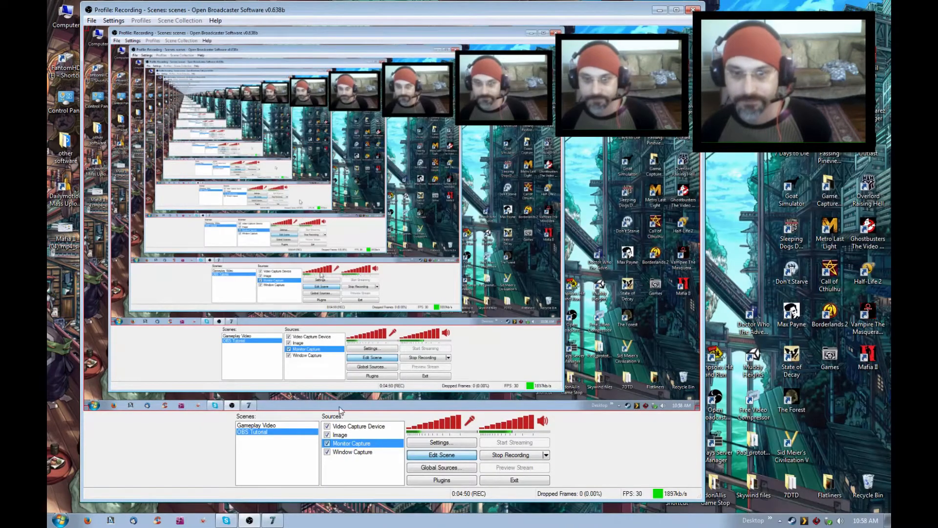
- Hide the Monitor Capture source temporarily and switch to 7 Days To Die and back to check the window capture
click(272, 526)
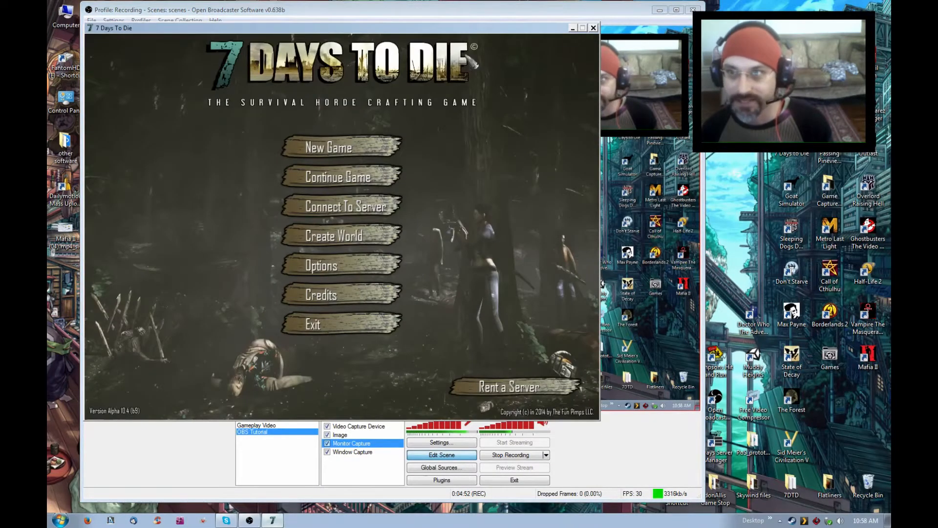
mouse_move(470, 19)
mouse_down()
mouse_move(505, 133)
mouse_move(497, 88)
mouse_move(469, 34)
mouse_move(486, 35)
mouse_move(467, 34)
mouse_up()
click(327, 444)
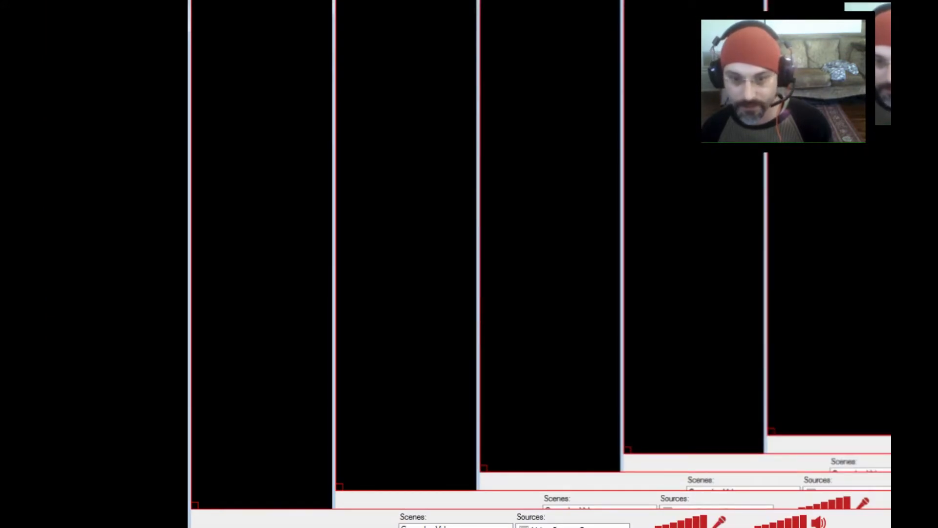
key(alt+Tab)
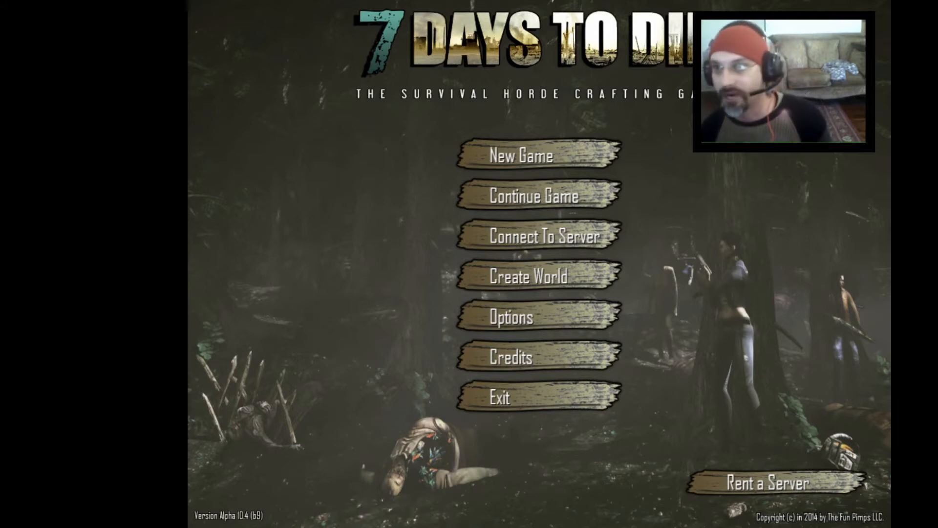
key(alt+Tab)
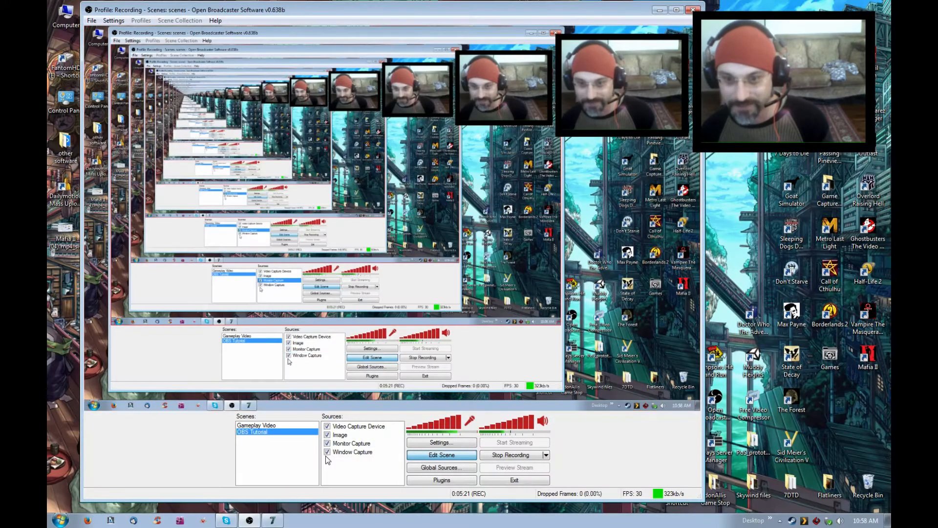
- Hide the Window Capture source and shift its frame sideways in the scene preview
click(326, 453)
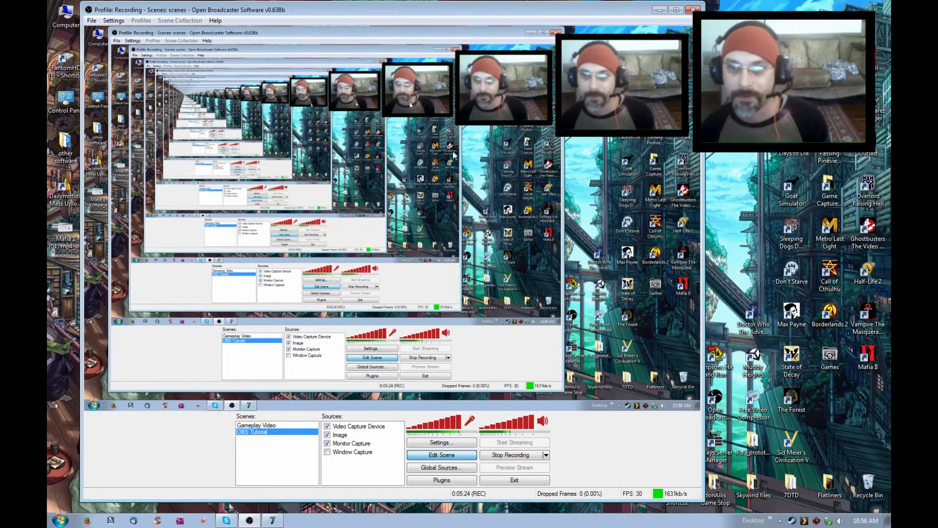
click(361, 452)
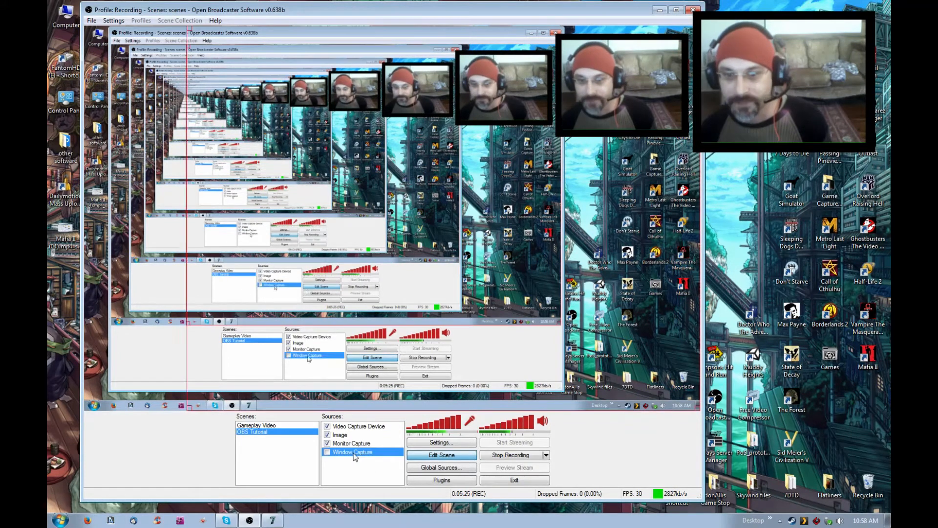
click(444, 455)
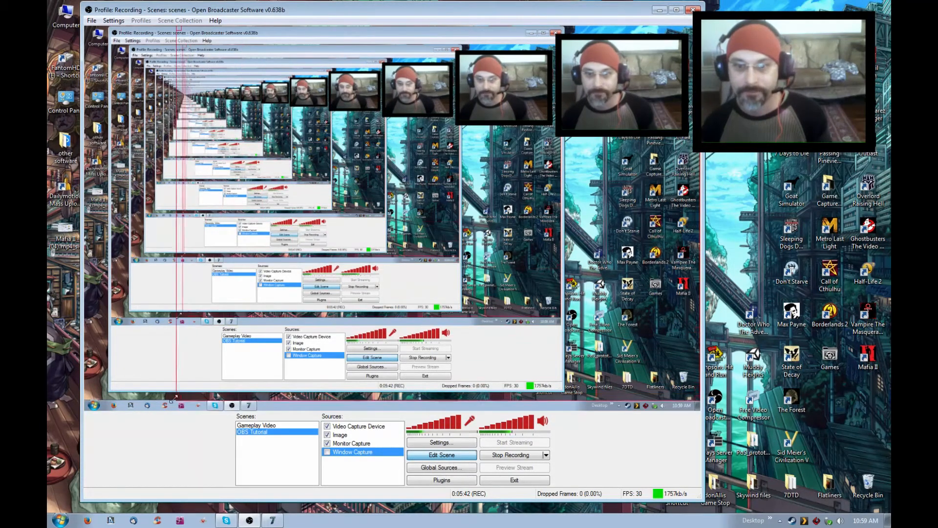
drag(226, 370, 199, 396)
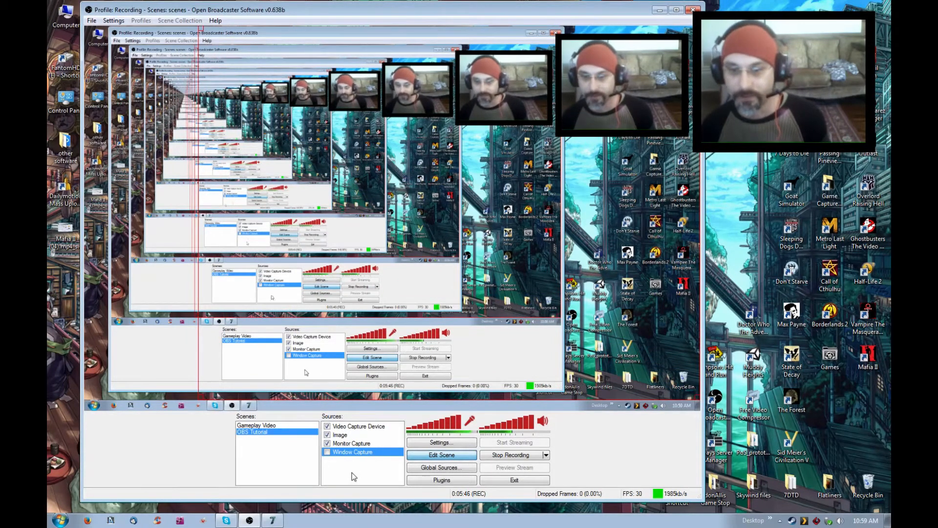
click(348, 444)
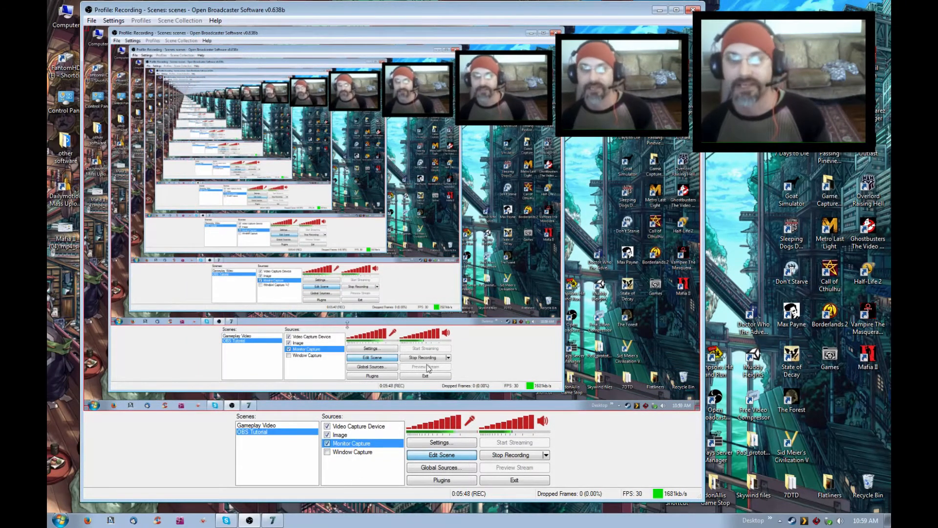
click(343, 436)
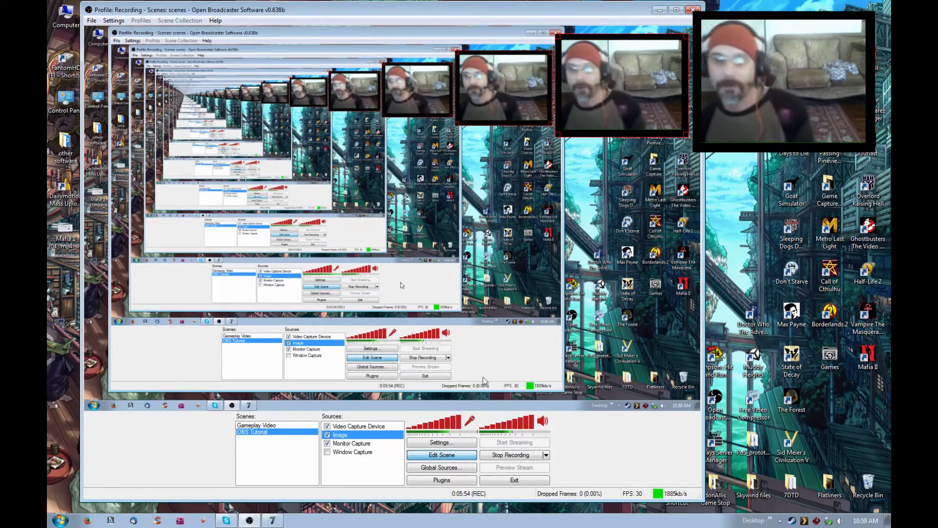
- Add a second Image source named Image 2 using 9cRRGBeGi.png from the Overlay Images folder
right_click(346, 461)
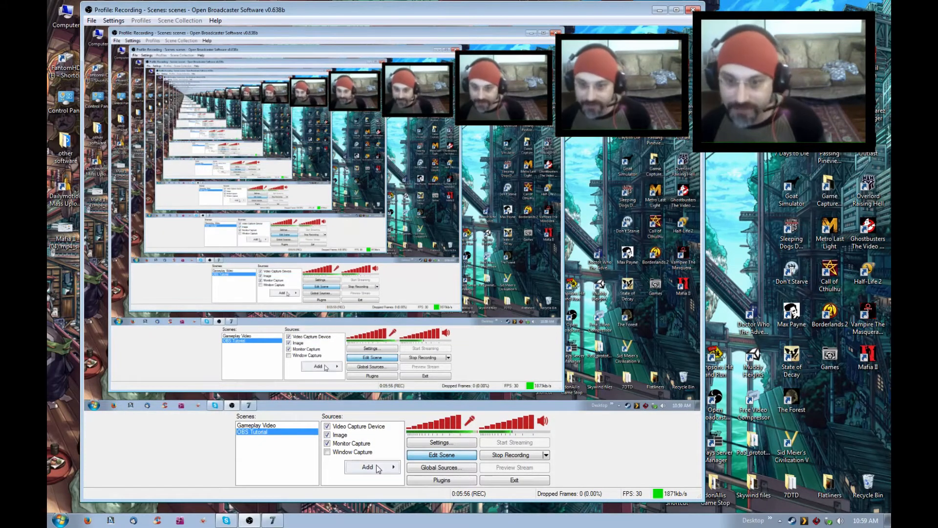
mouse_move(378, 469)
click(442, 414)
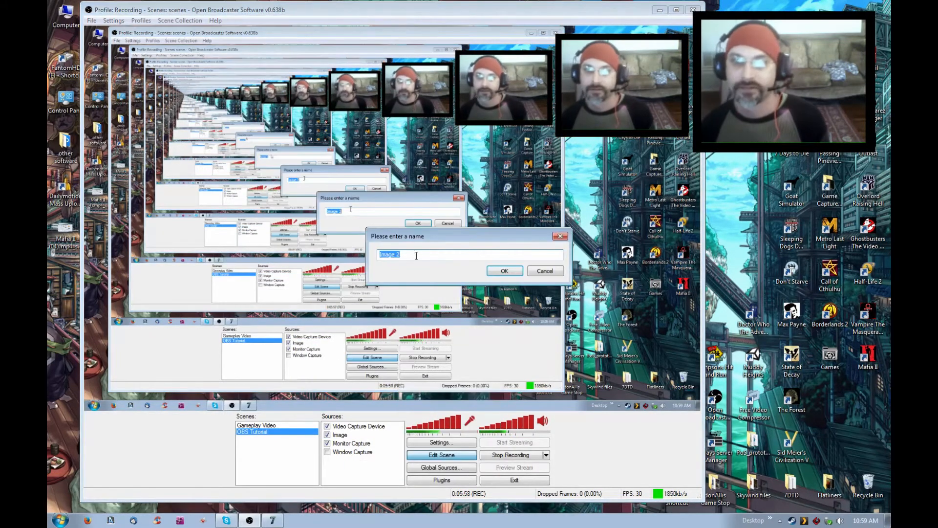
click(497, 271)
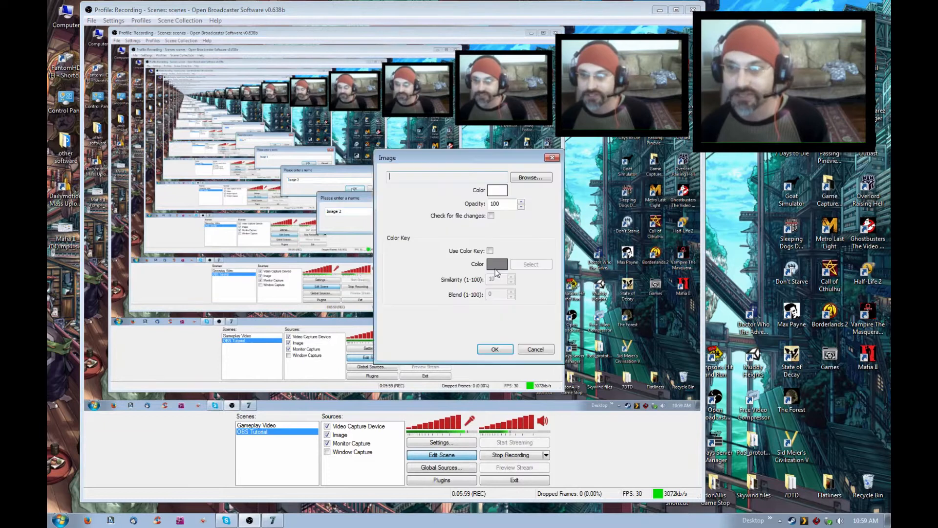
click(532, 177)
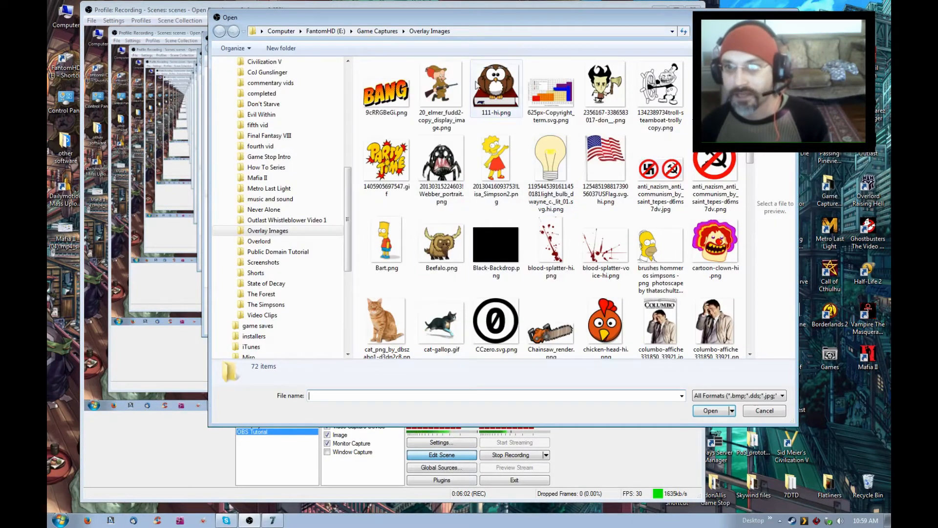
click(396, 95)
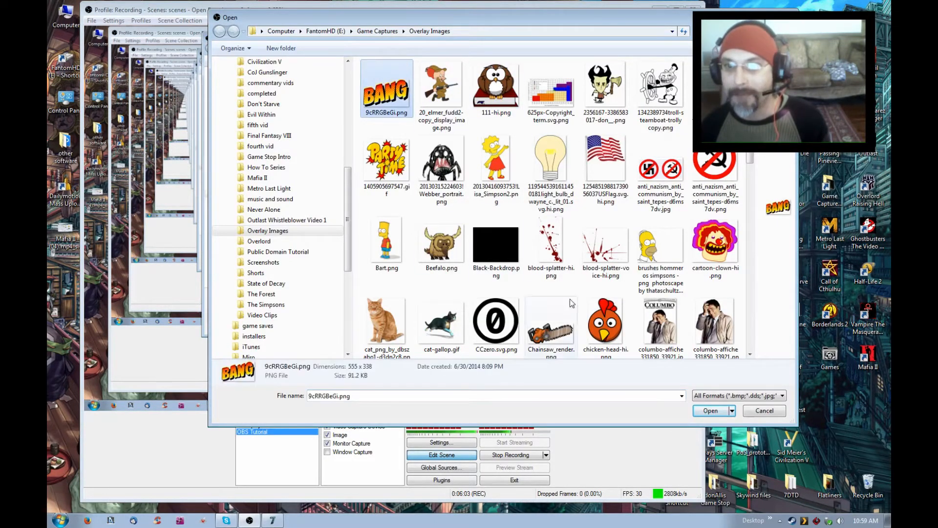
click(723, 409)
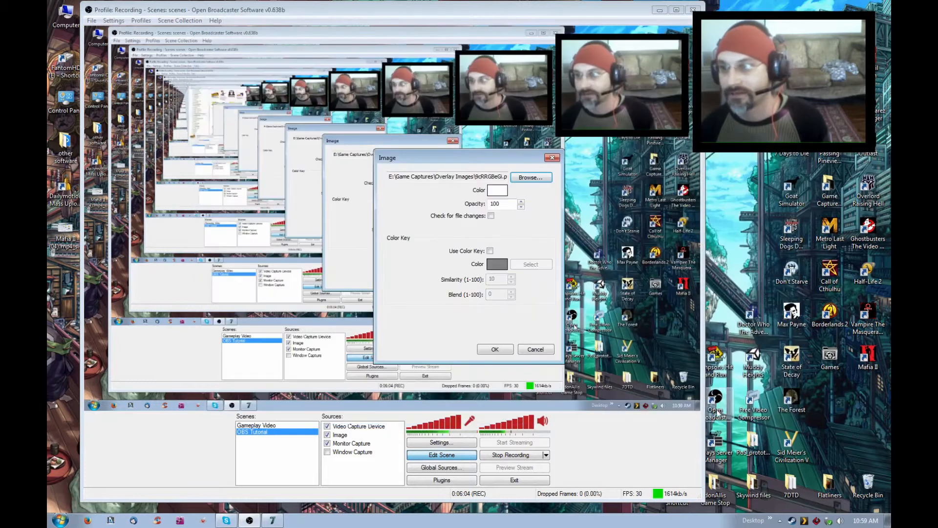
click(498, 348)
click(493, 353)
drag(493, 353, 498, 353)
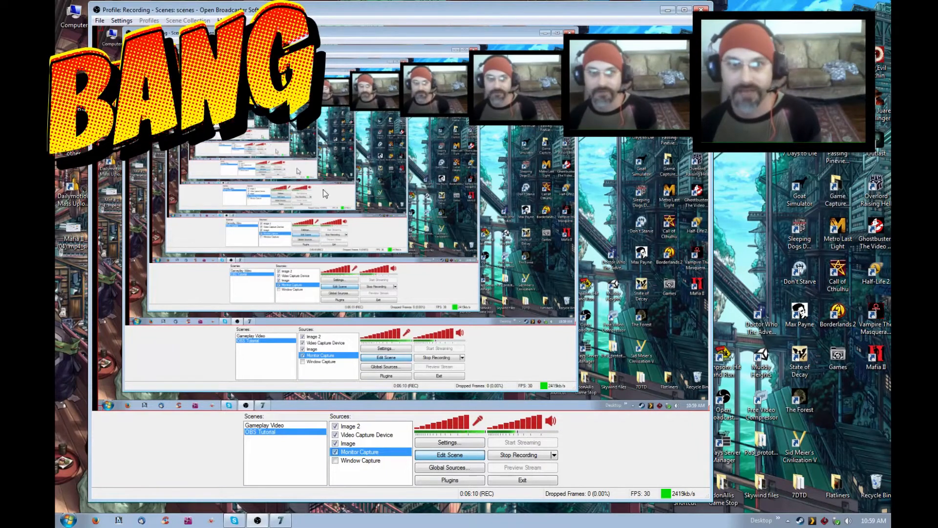
drag(313, 188, 302, 187)
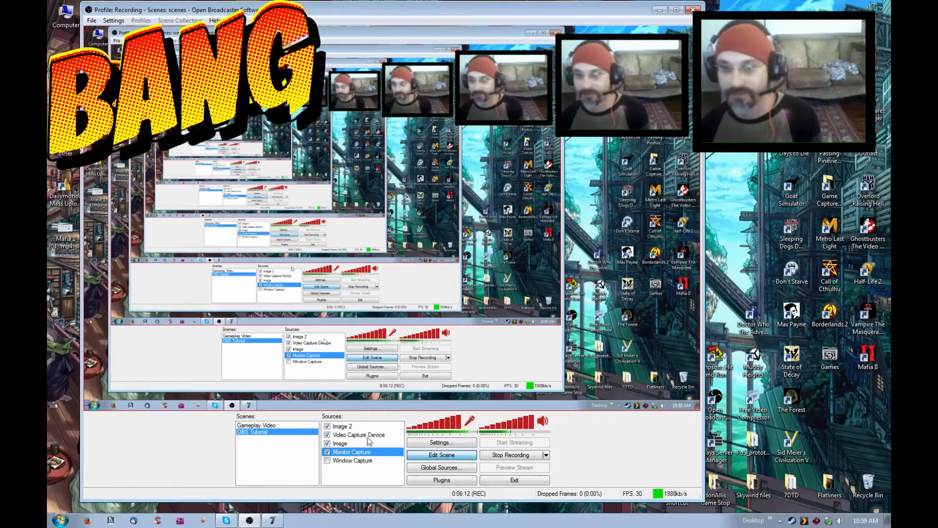
- Move the BANG image onto the webcam picture and shrink it to overlap the lower-right corner of the webcam border
click(340, 428)
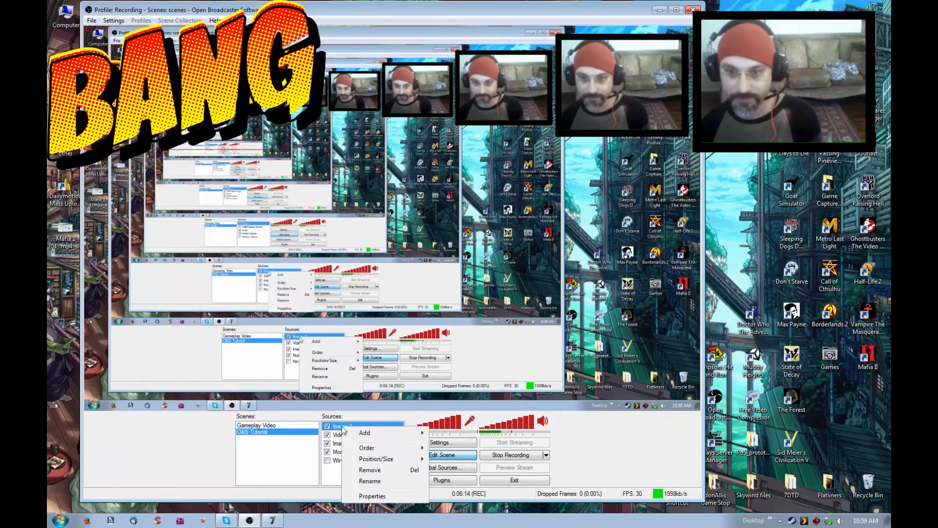
right_click(342, 427)
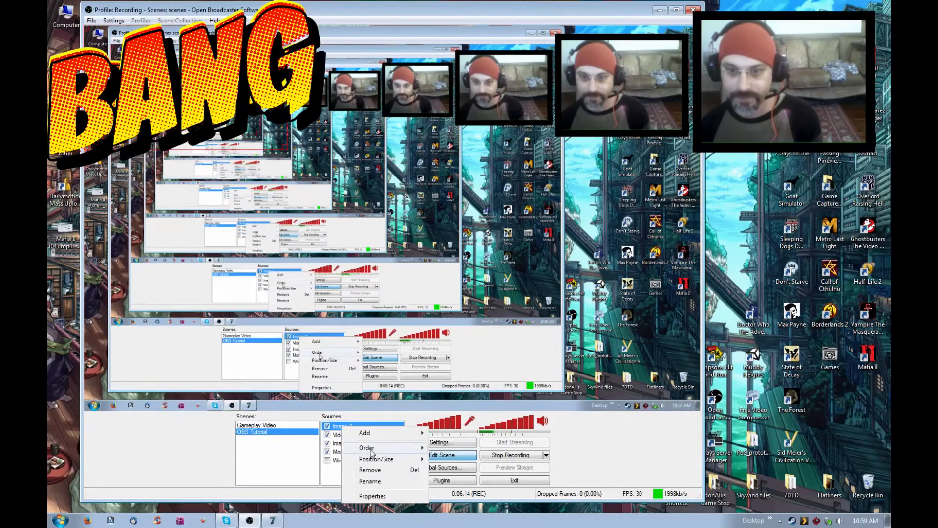
click(337, 426)
drag(203, 128, 568, 189)
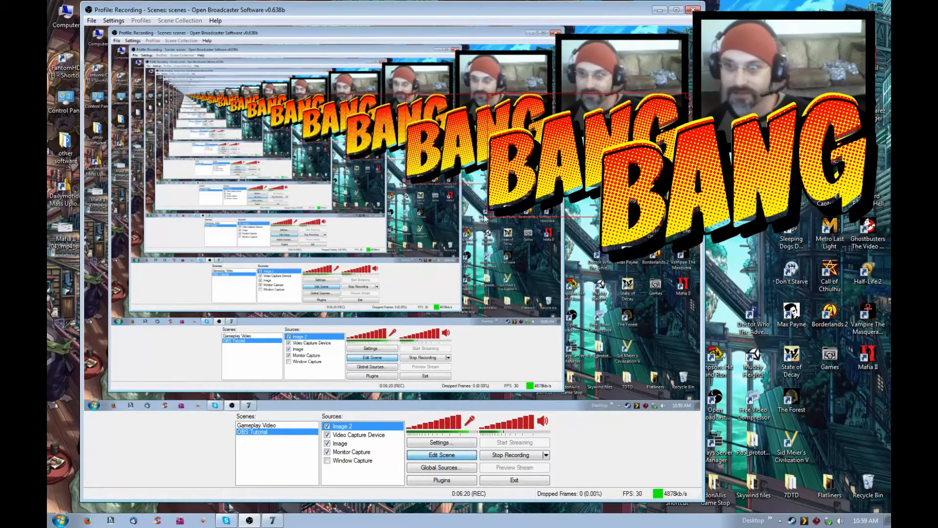
drag(486, 214, 669, 139)
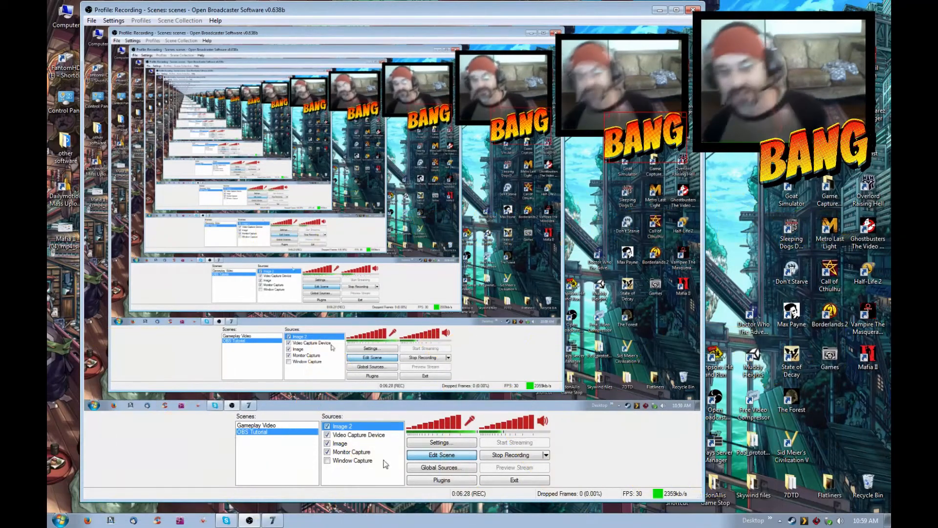
click(344, 480)
right_click(345, 480)
mouse_move(367, 482)
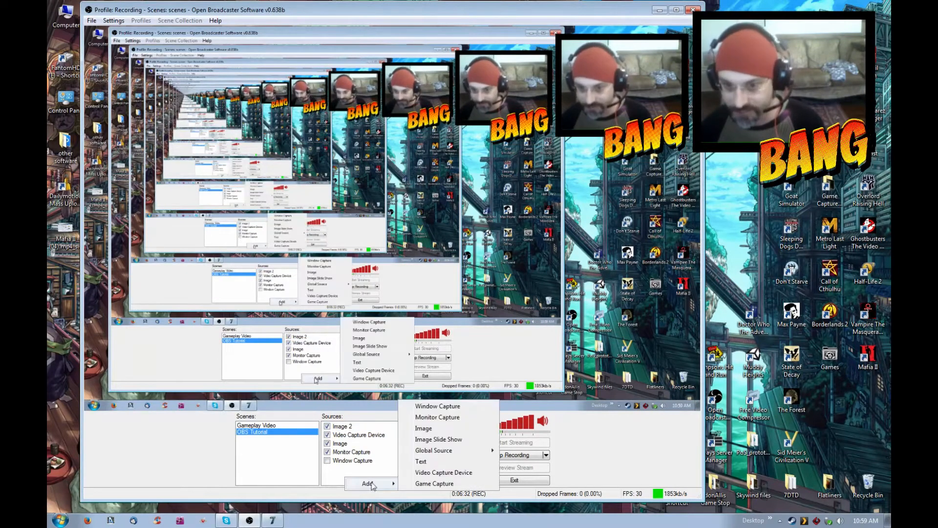
click(454, 484)
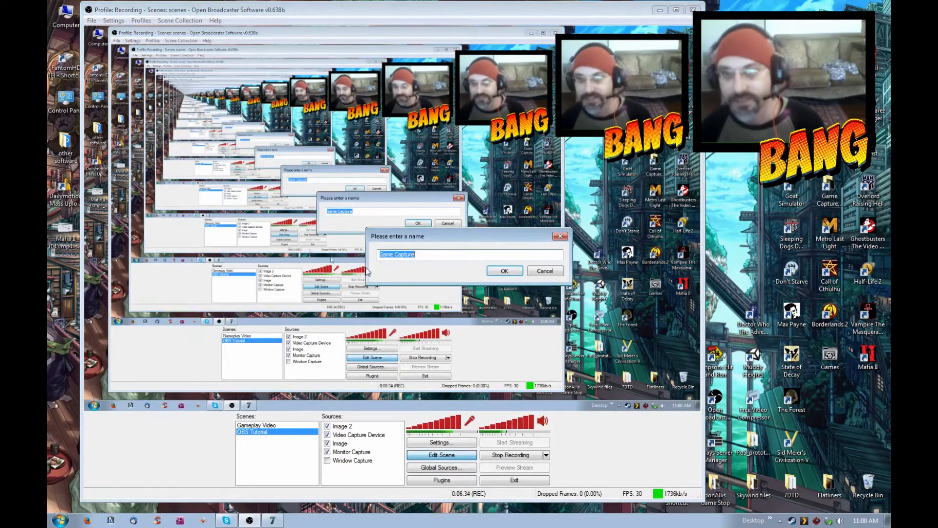
click(504, 271)
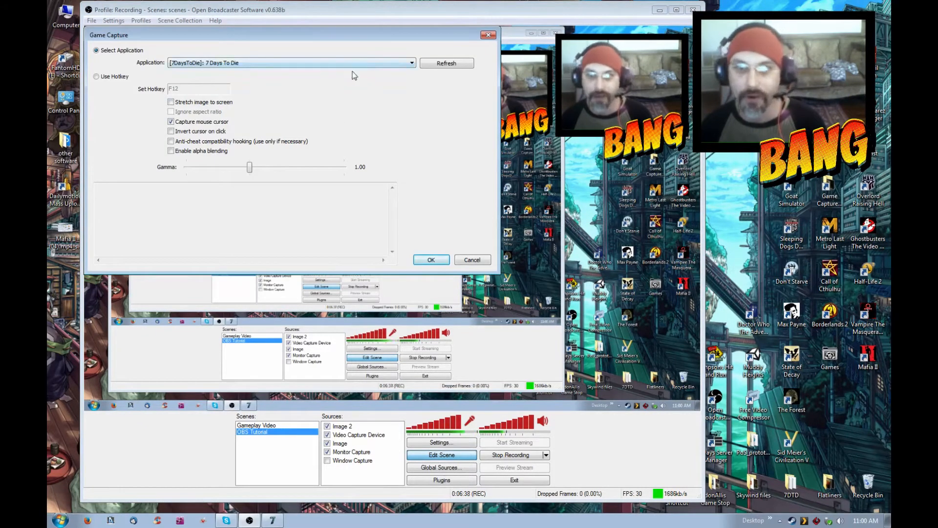
- Bring up 7 Days To Die, close it, and launch Goat Simulator from the desktop
click(272, 520)
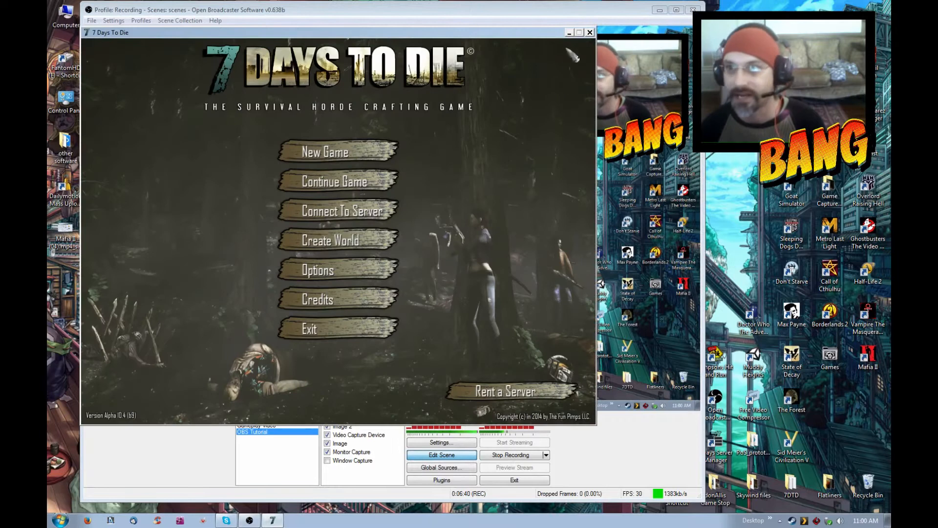
click(590, 33)
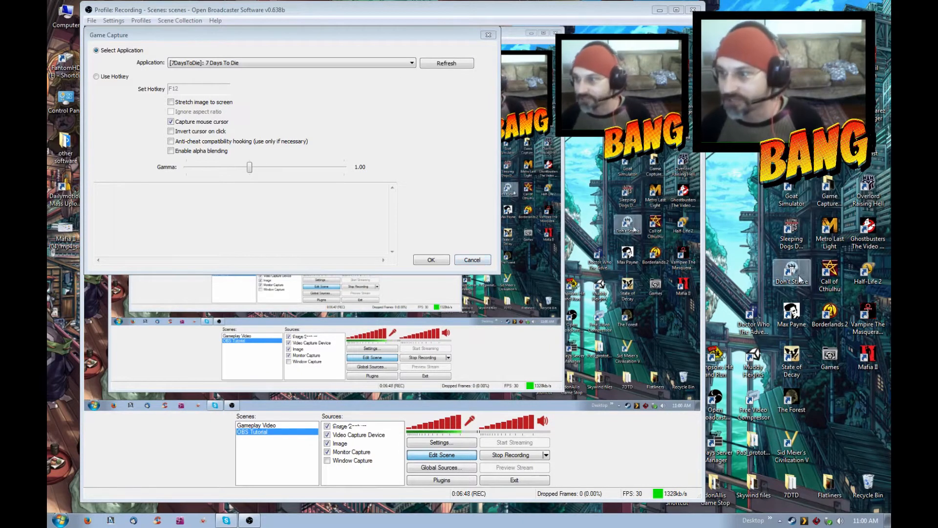
double_click(787, 193)
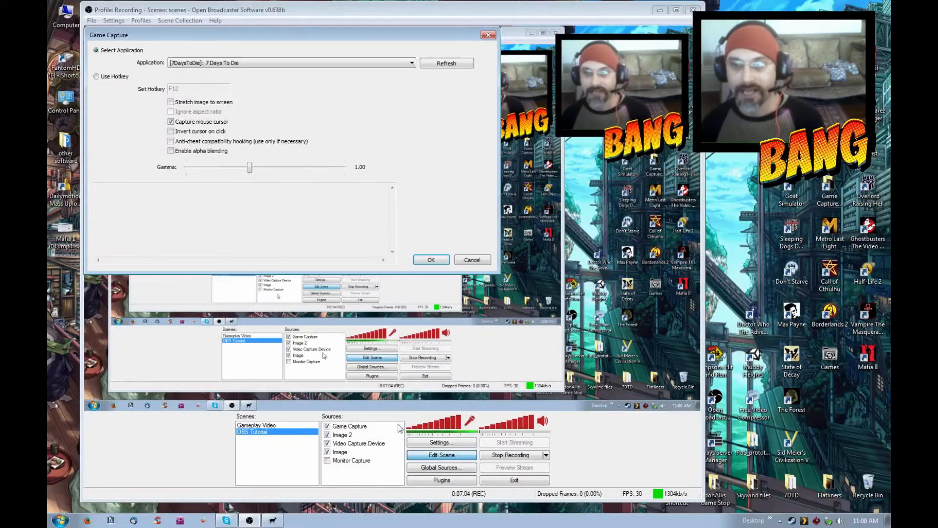
- Switch from the game back to OBS and try to choose Goat Simulator as the Game Capture application
key(alt+Tab)
click(412, 63)
click(427, 128)
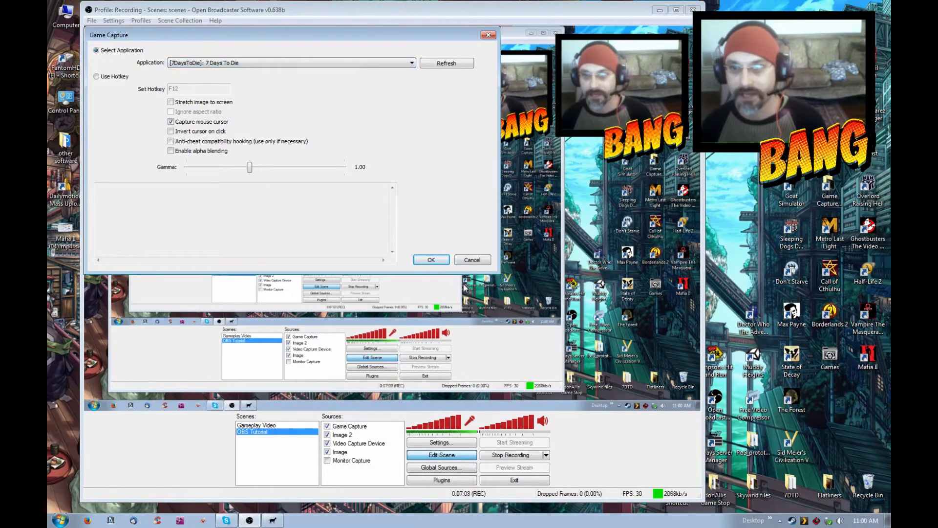
click(431, 259)
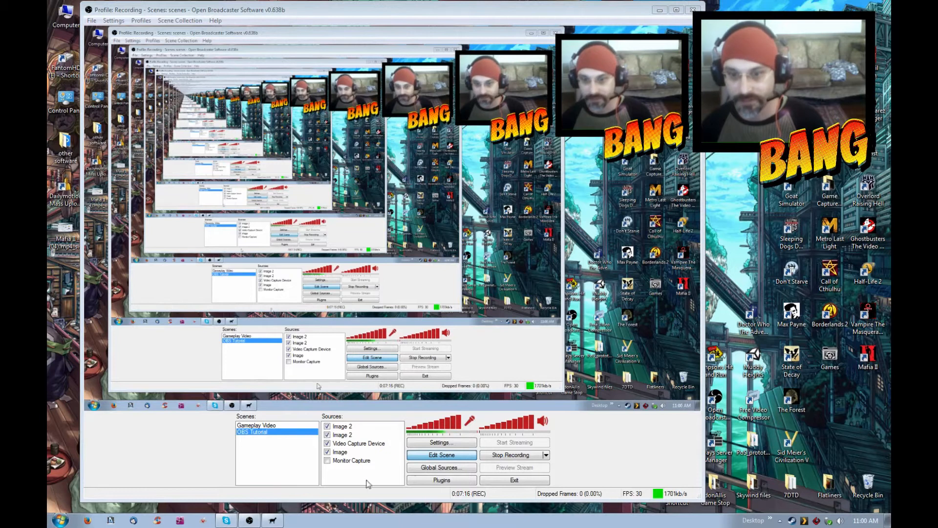
- Add a source named Game Capture that captures the application Goat Game (32-bit, DX9), keeping the mouse cursor captured
right_click(355, 470)
mouse_move(388, 476)
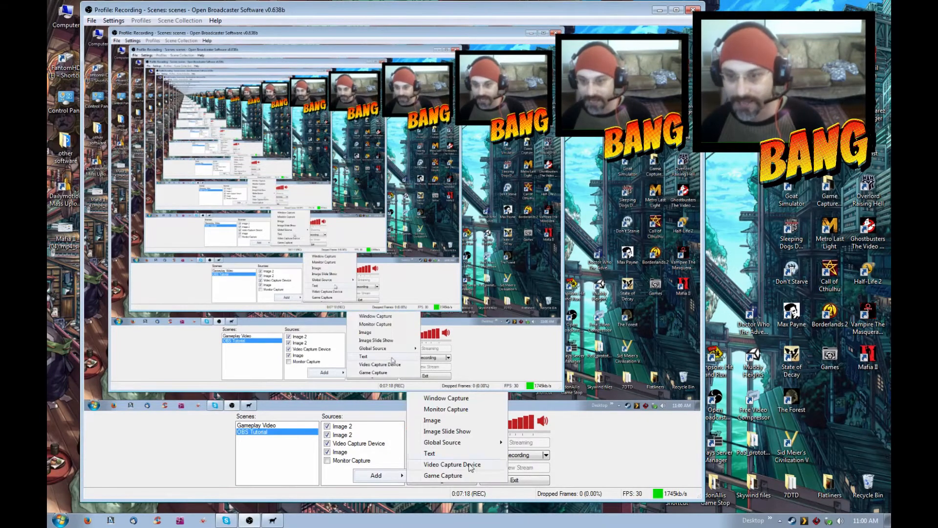
click(442, 476)
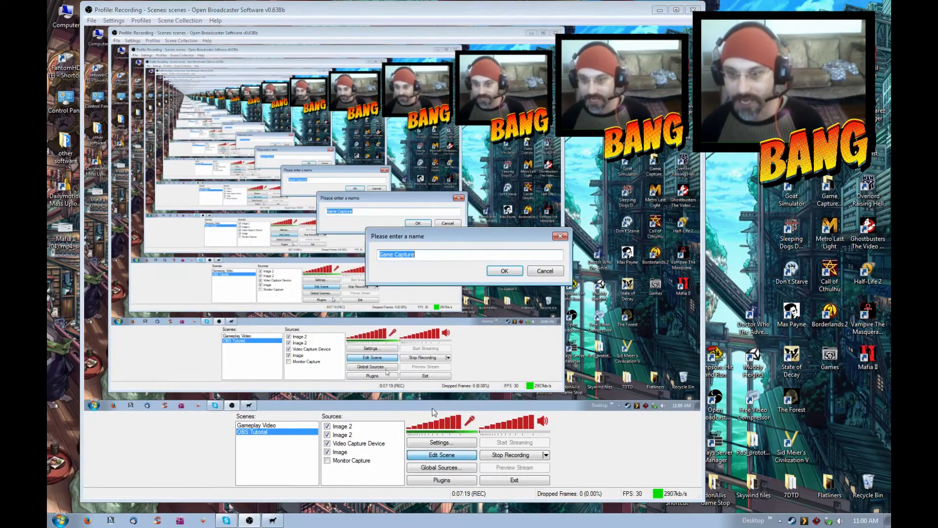
click(504, 272)
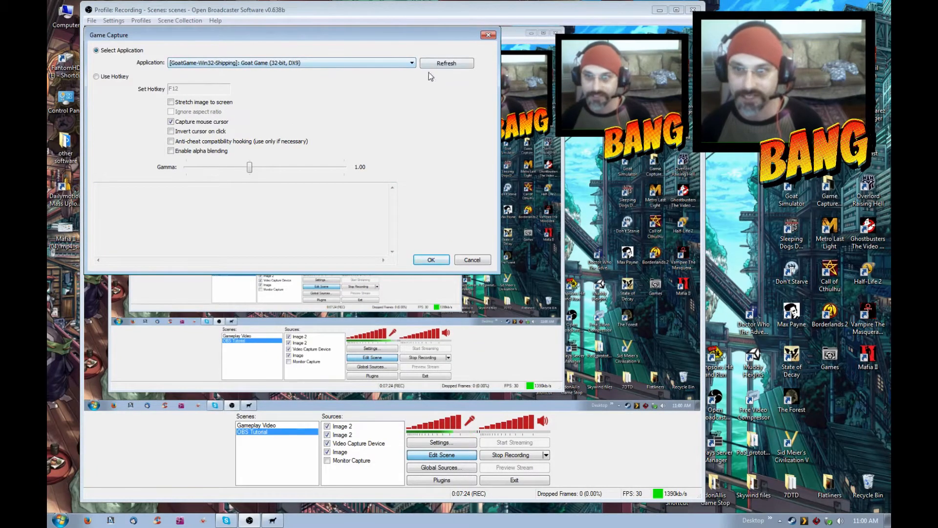
click(433, 263)
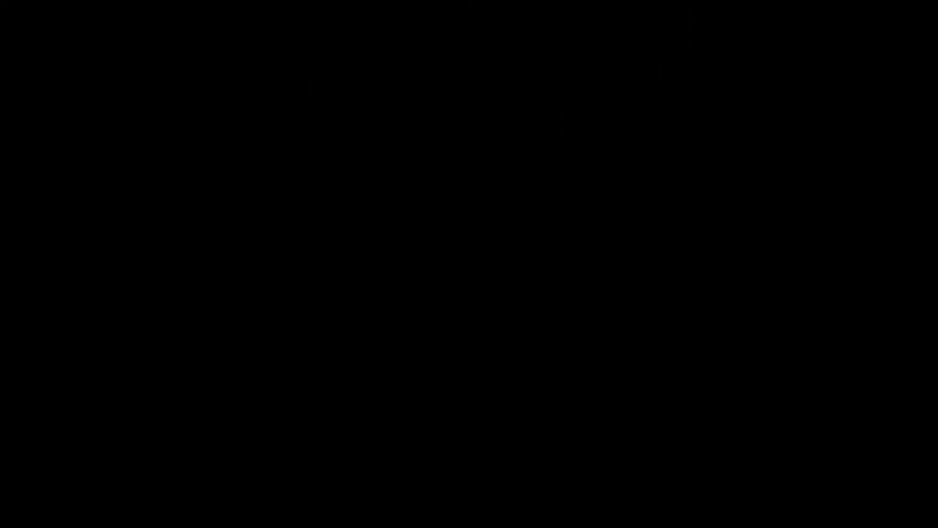
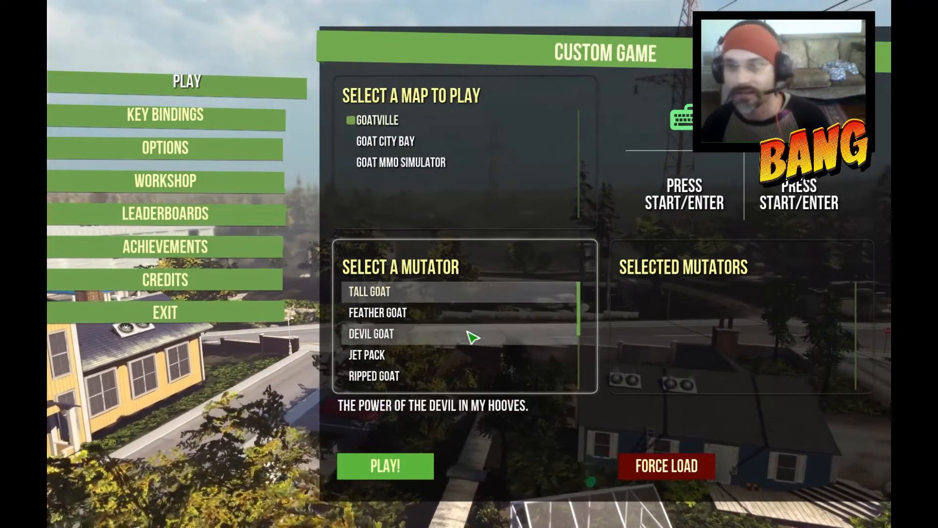
- Play the Goatville map in Goat Simulator to check the game capture with its overlays, and exit the game
click(411, 468)
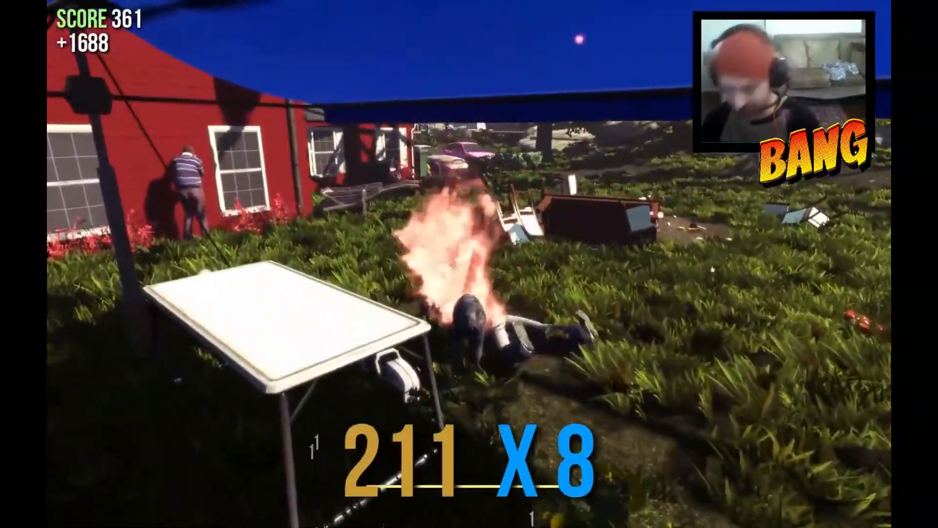
key(Escape)
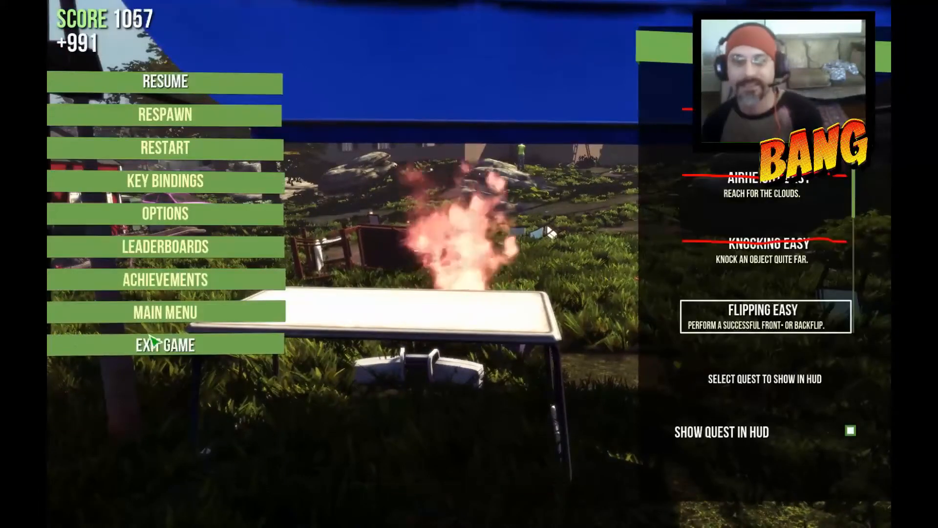
click(157, 348)
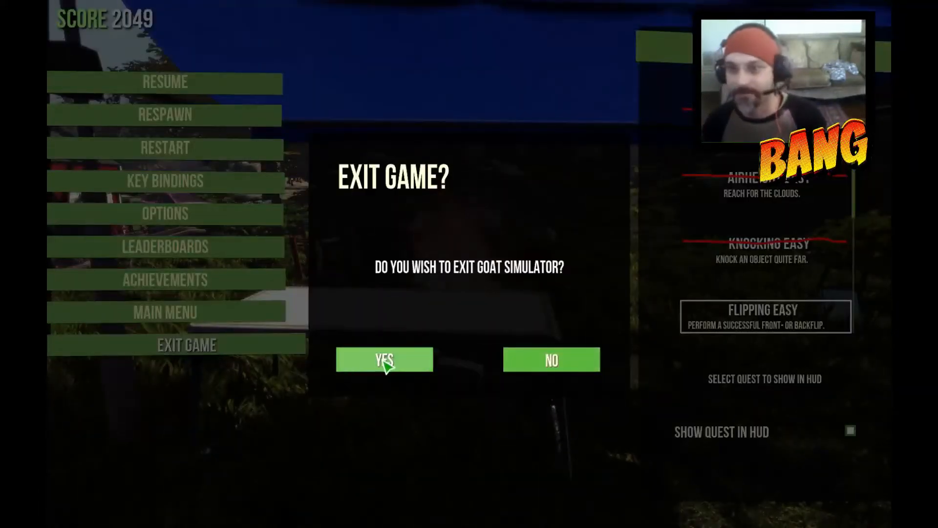
click(383, 358)
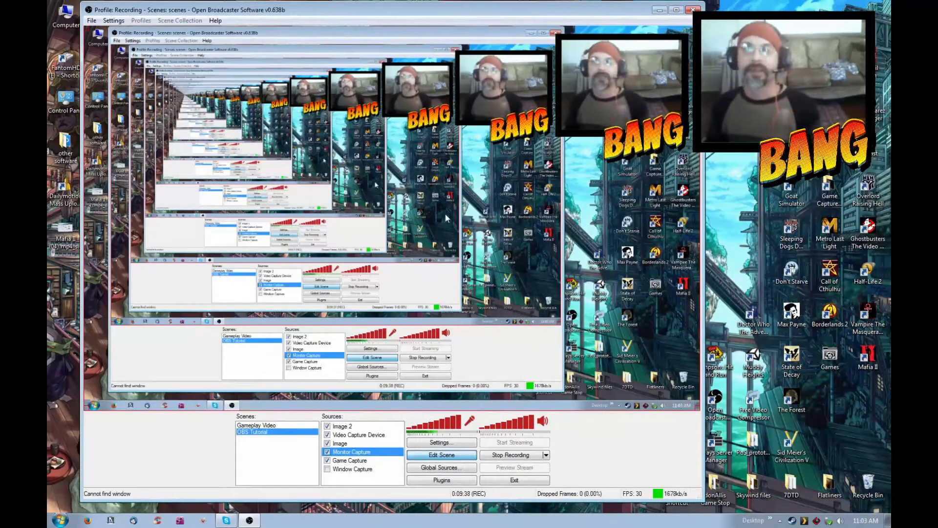
- Open the OBS settings and review the video encoding options and the recording file name in the Broadcast Settings
click(438, 445)
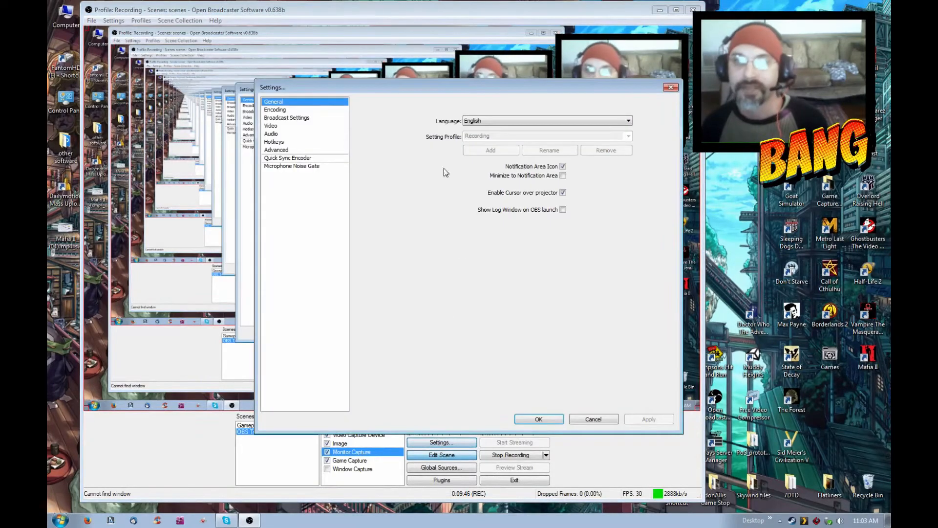
click(277, 111)
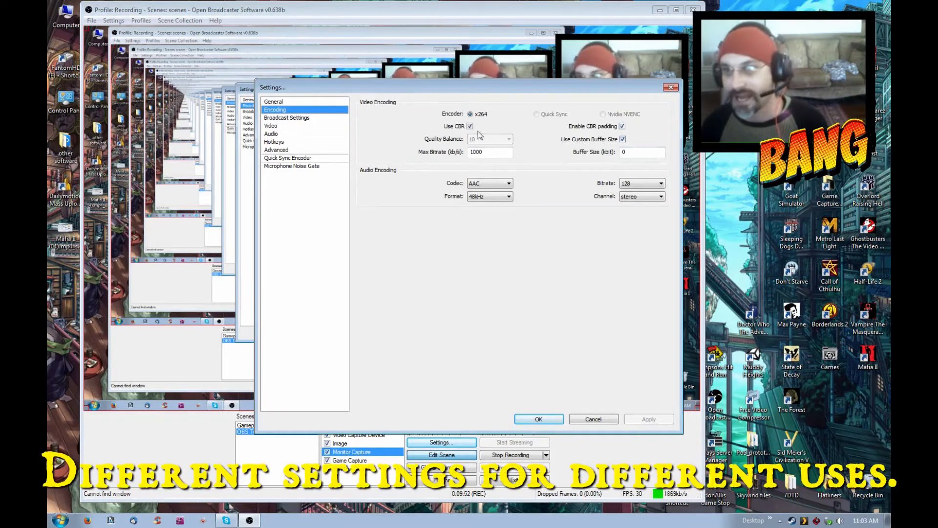
double_click(629, 150)
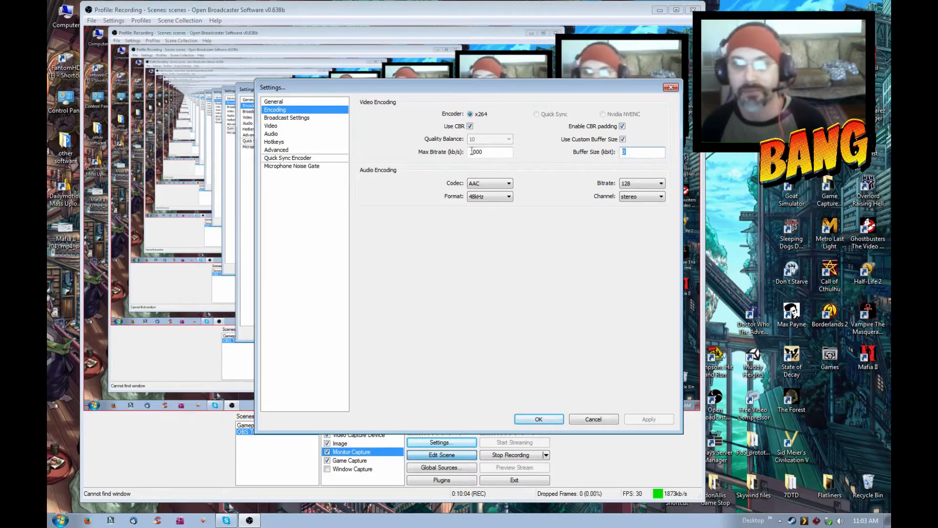
click(288, 118)
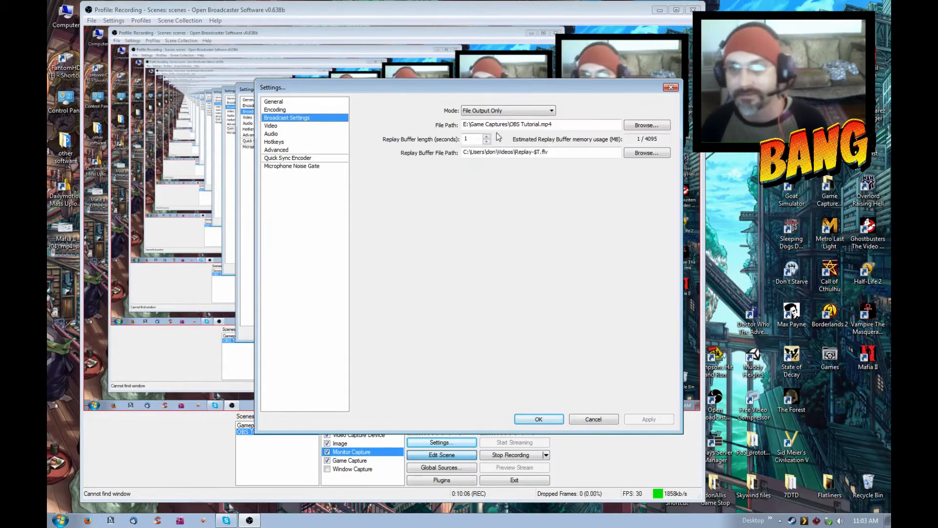
drag(539, 126, 522, 125)
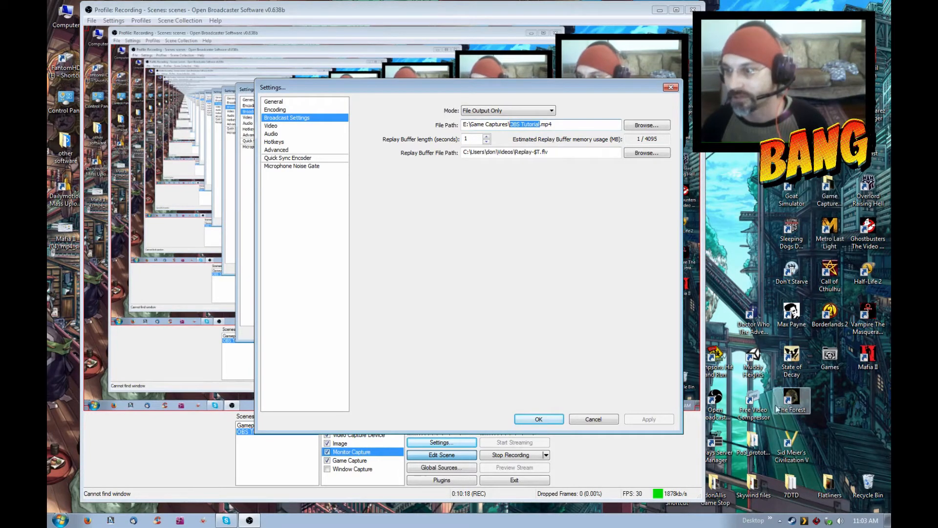
- Look up OBS Tutorial.mp4 and OBS Tutorial (01).mp4 in the Game Captures folder and close the folder
double_click(820, 187)
click(518, 223)
scroll(541, 262, down, 4)
scroll(541, 264, down, 18)
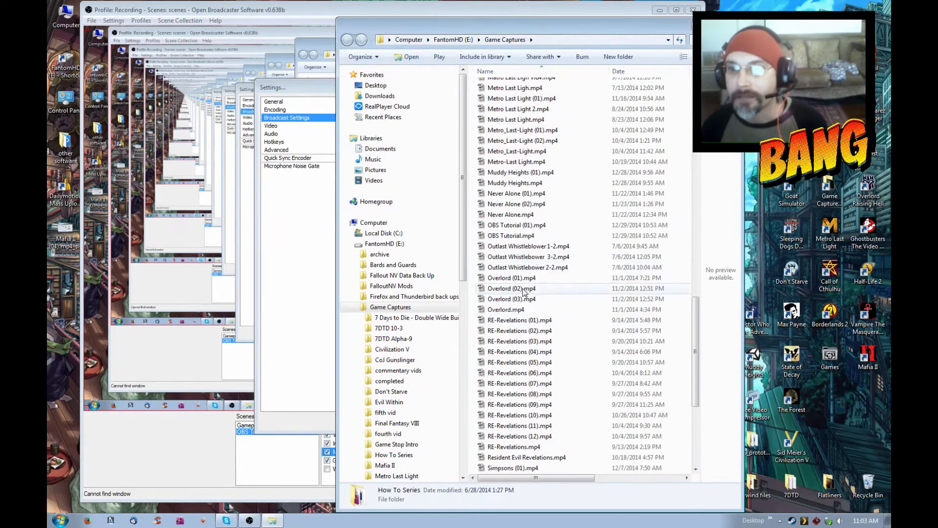
click(526, 237)
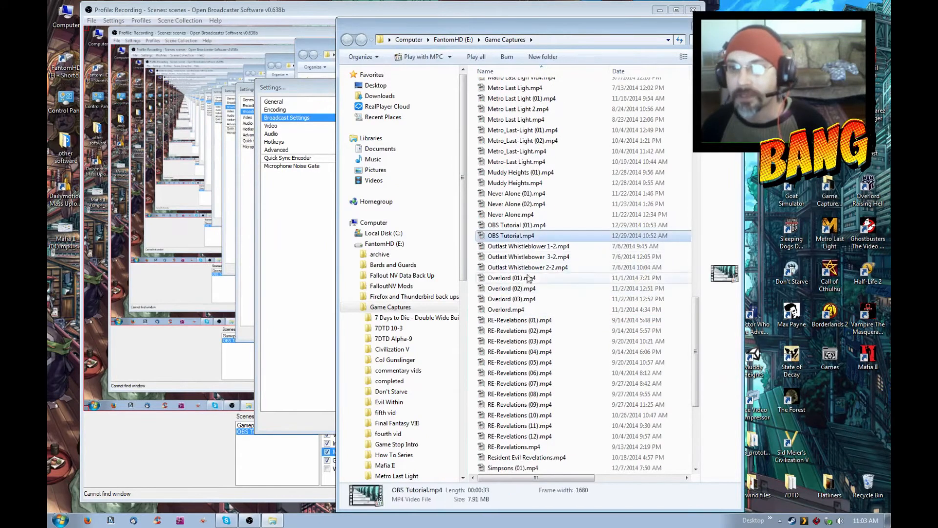
click(530, 226)
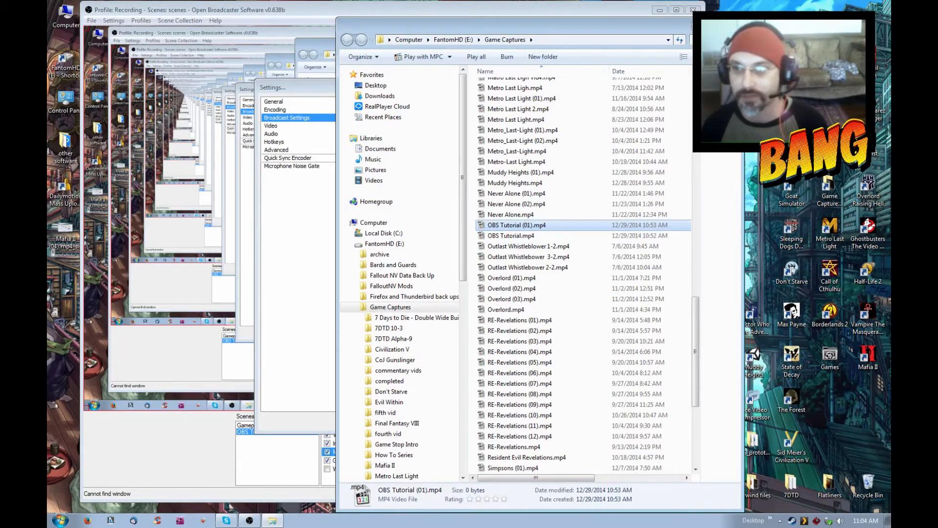
key(alt+F4)
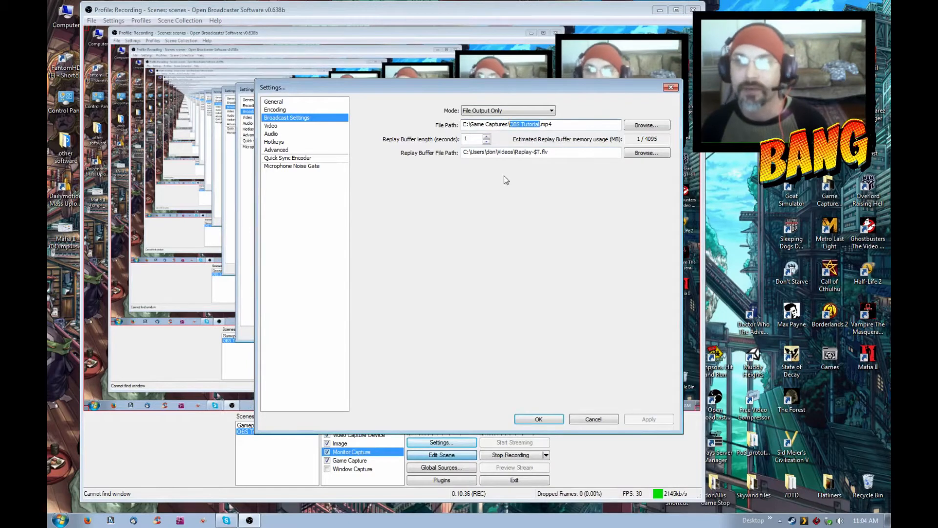
- Check the video adapter choices, try the Monitor base resolution, return to Custom, and discard the Video settings changes
click(271, 126)
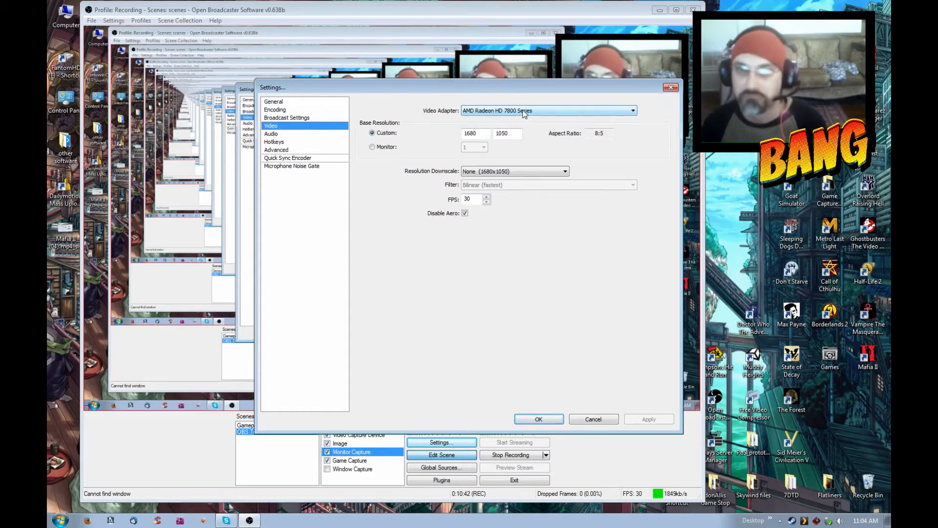
click(524, 112)
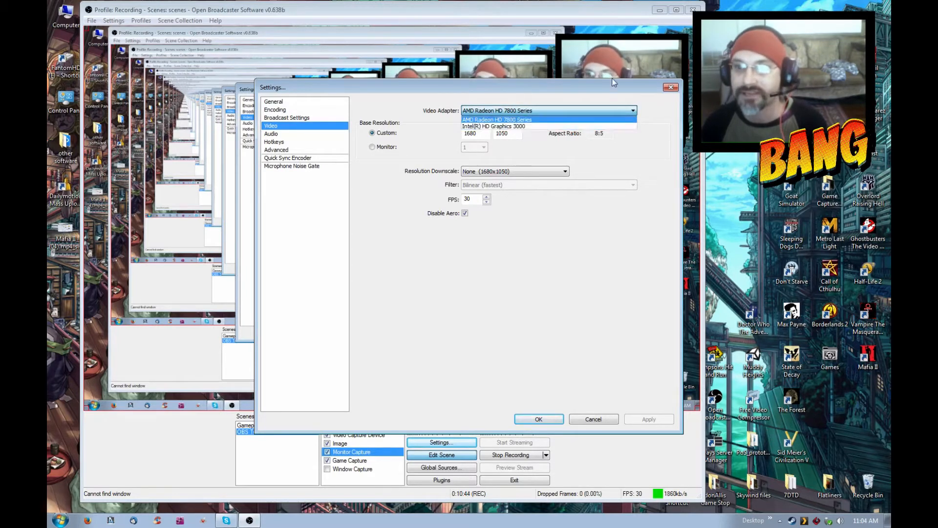
click(489, 128)
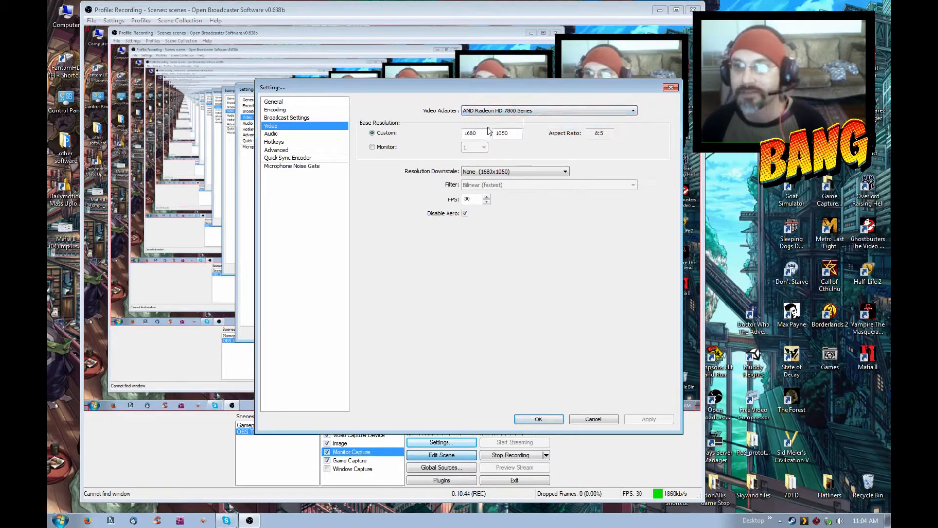
click(380, 149)
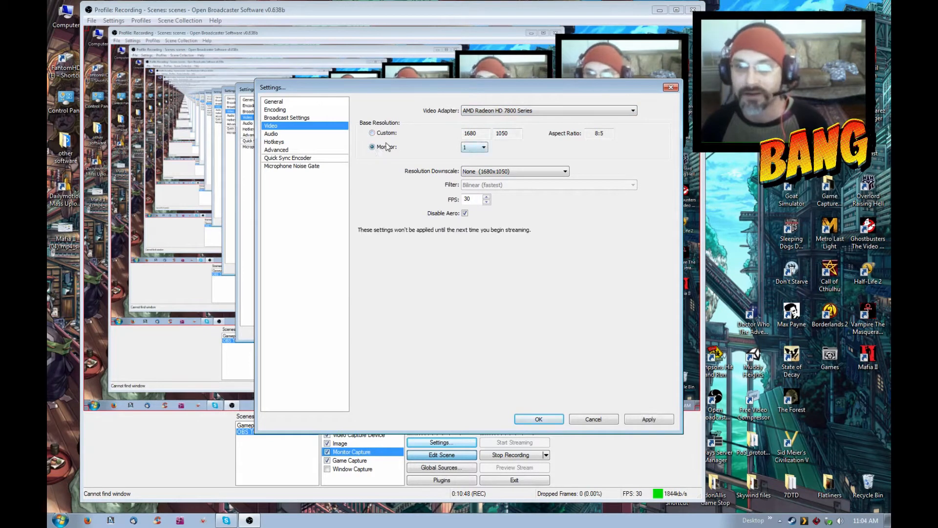
click(384, 135)
click(274, 142)
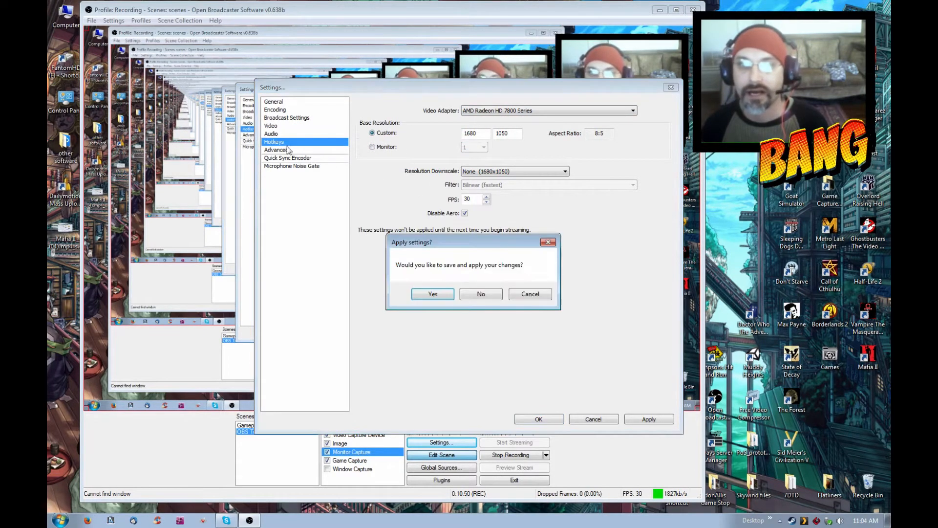
click(481, 294)
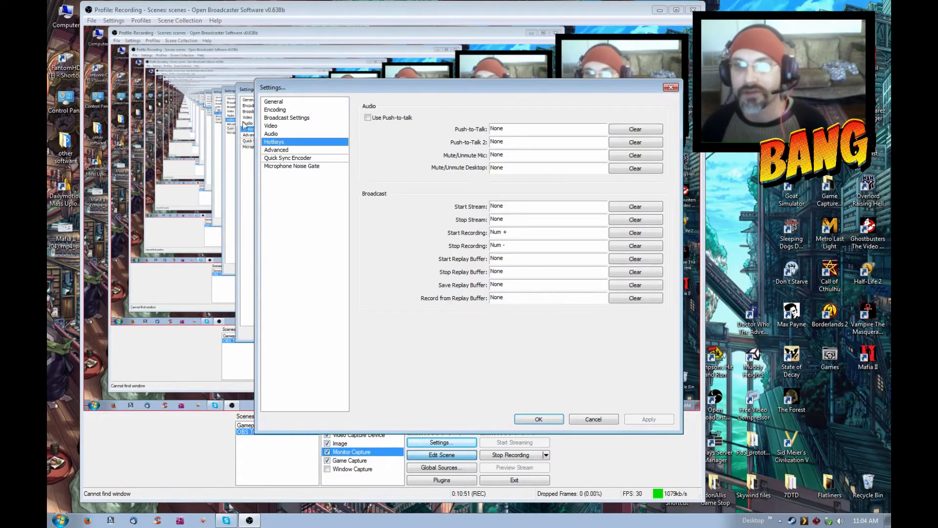
- Review the available microphone devices in the Audio settings without changing the selection
click(272, 134)
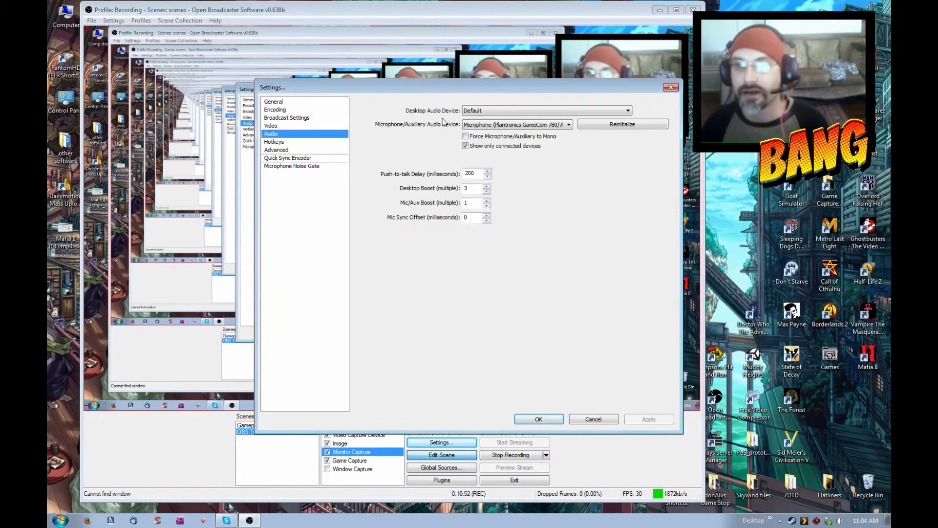
click(533, 124)
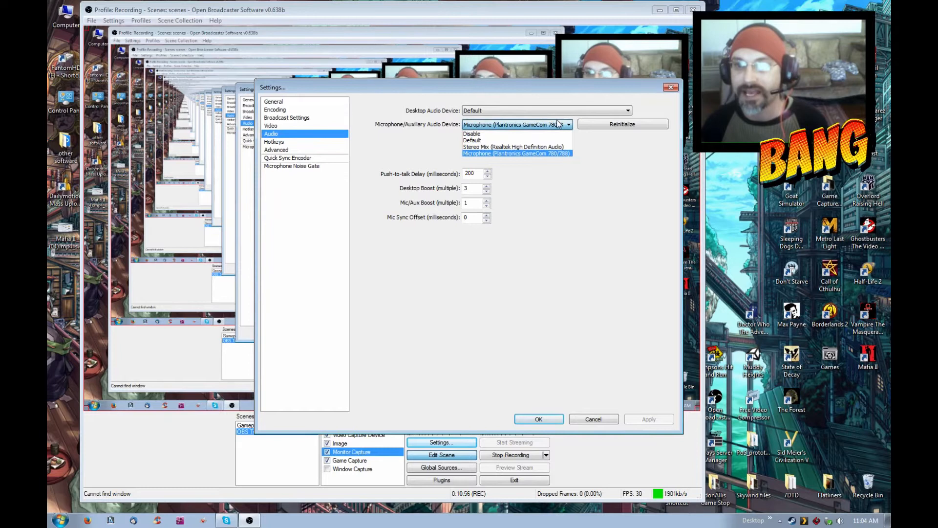
click(659, 95)
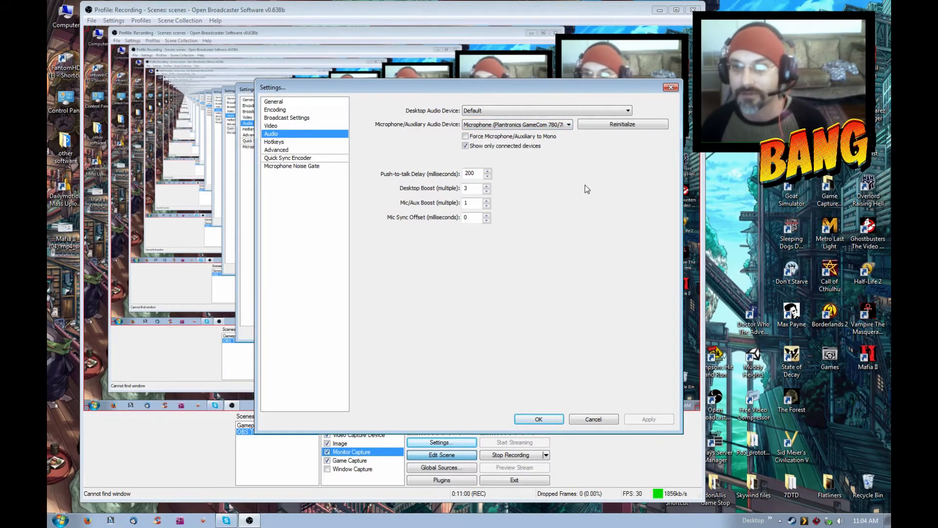
- Examine the Desktop Boost and Mic/Aux Boost multiples in the Audio settings
double_click(469, 191)
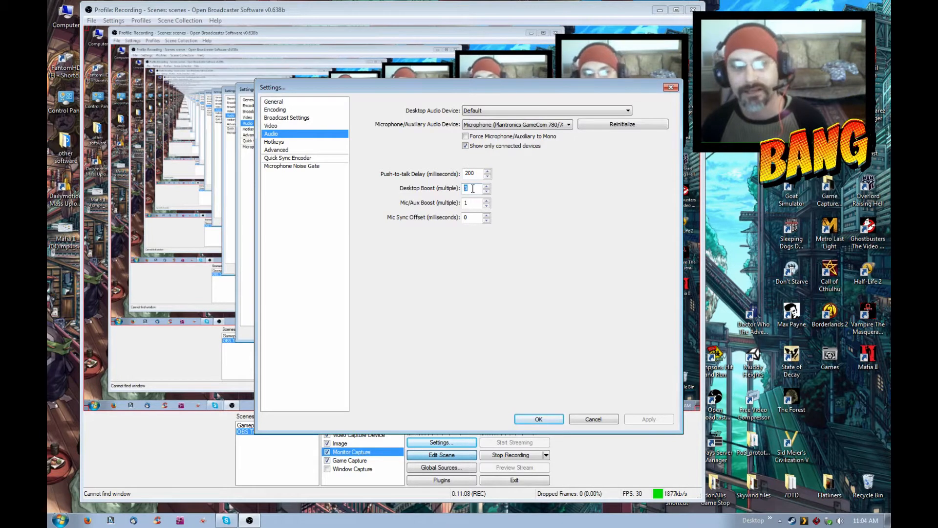
click(478, 203)
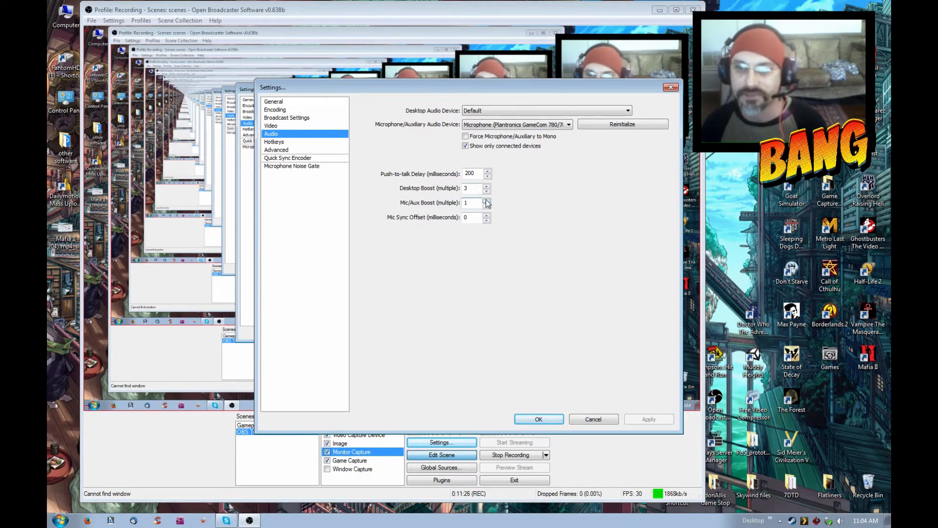
click(487, 204)
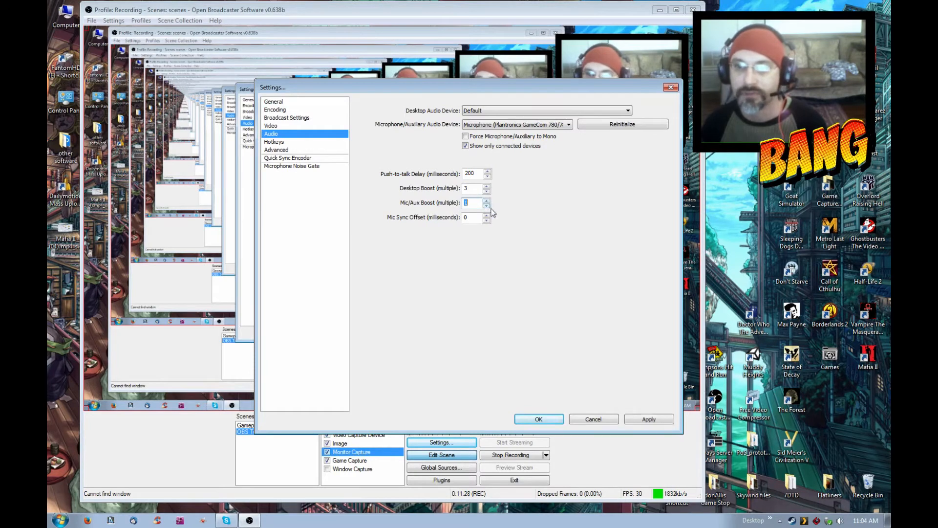
- Discard the Audio settings changes and review the recording and streaming hotkeys in the Hotkeys settings
click(287, 142)
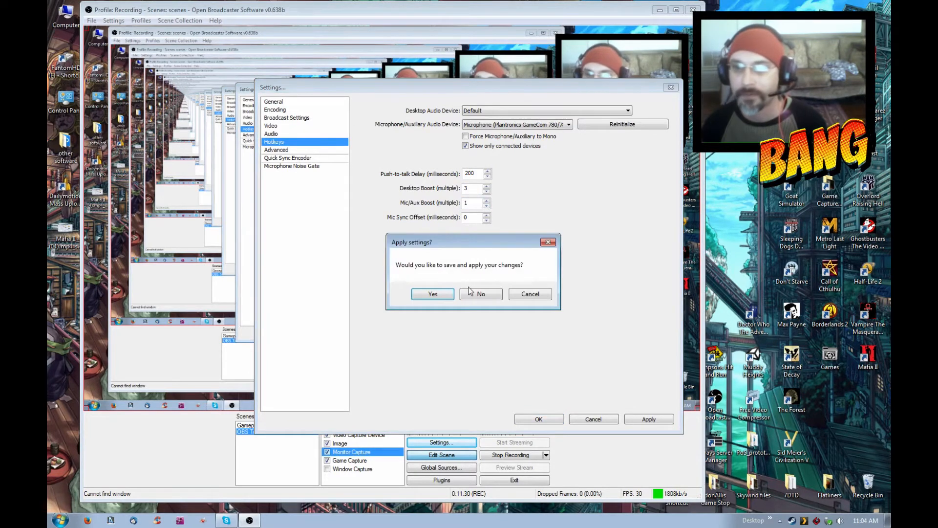
click(483, 297)
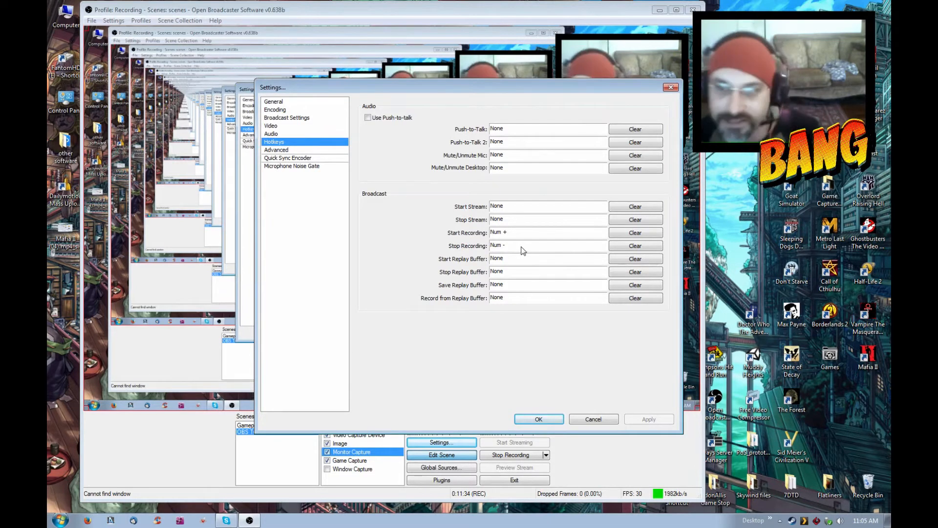
click(509, 232)
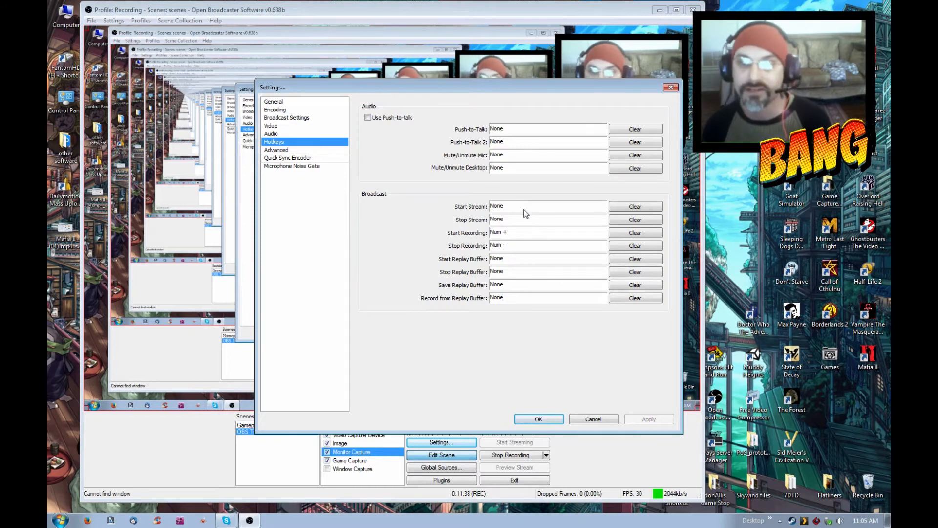
click(525, 210)
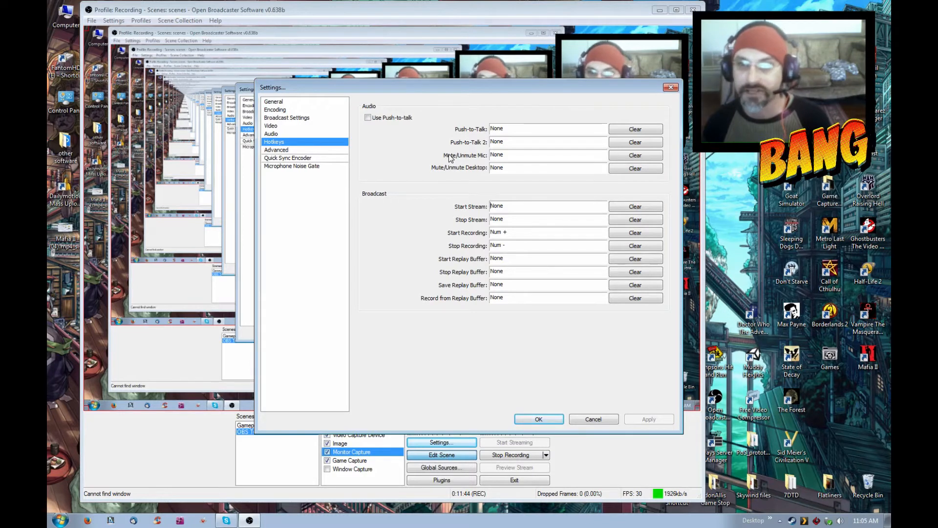
- Review the Advanced, Quick Sync Encoder and Microphone Noise Gate settings, then close the settings without saving any changes
click(288, 151)
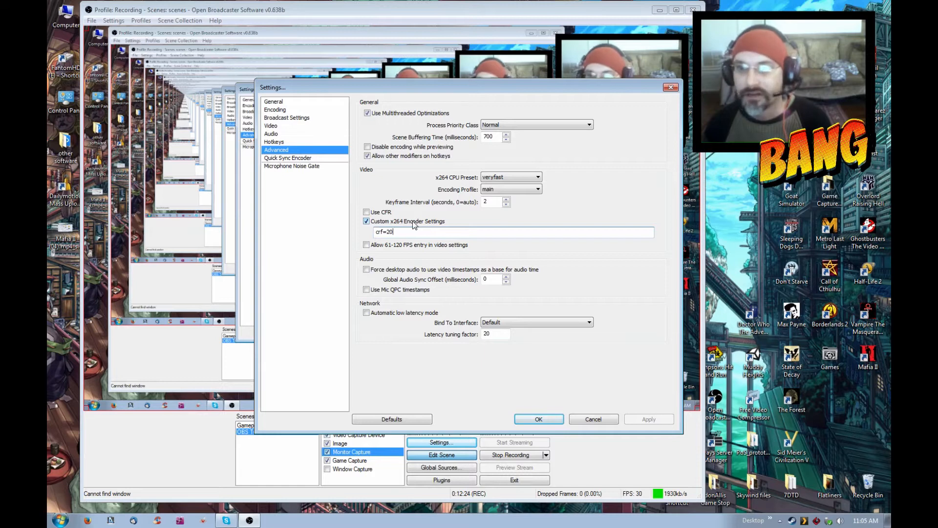
click(518, 270)
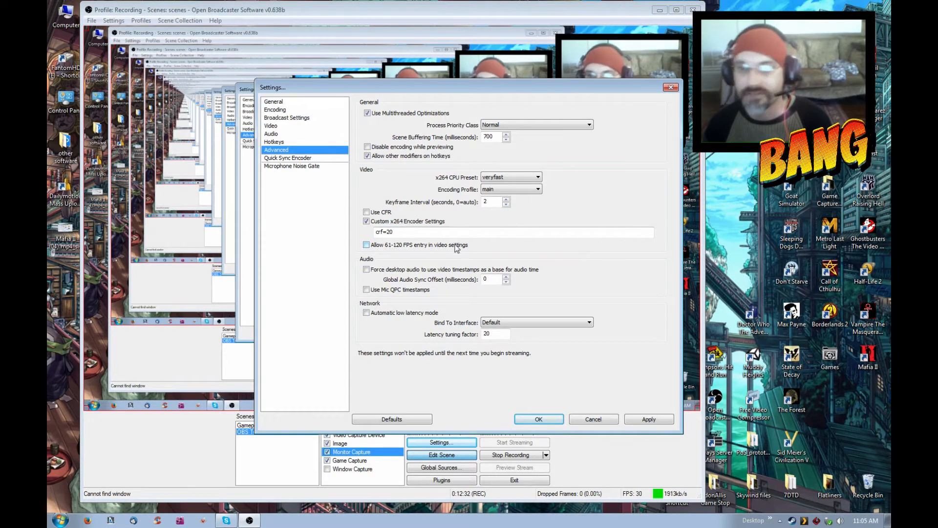
click(298, 158)
click(481, 294)
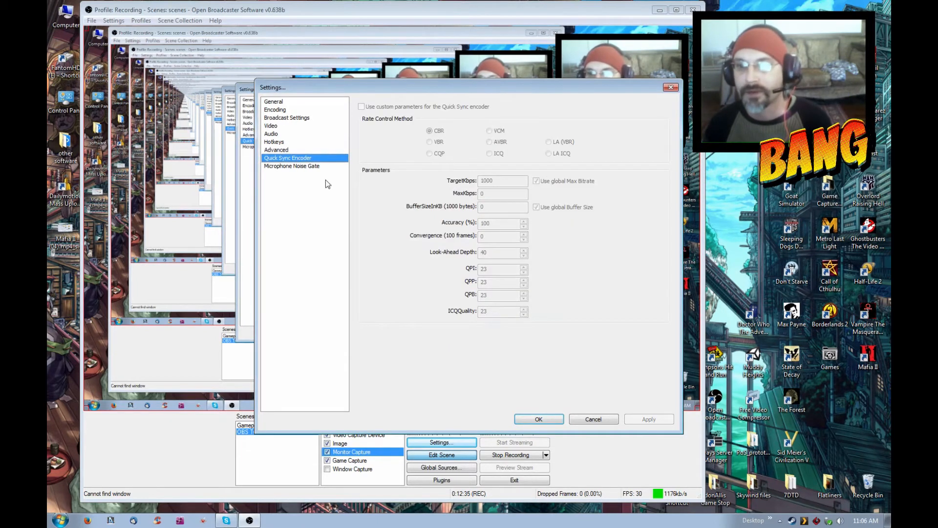
click(297, 167)
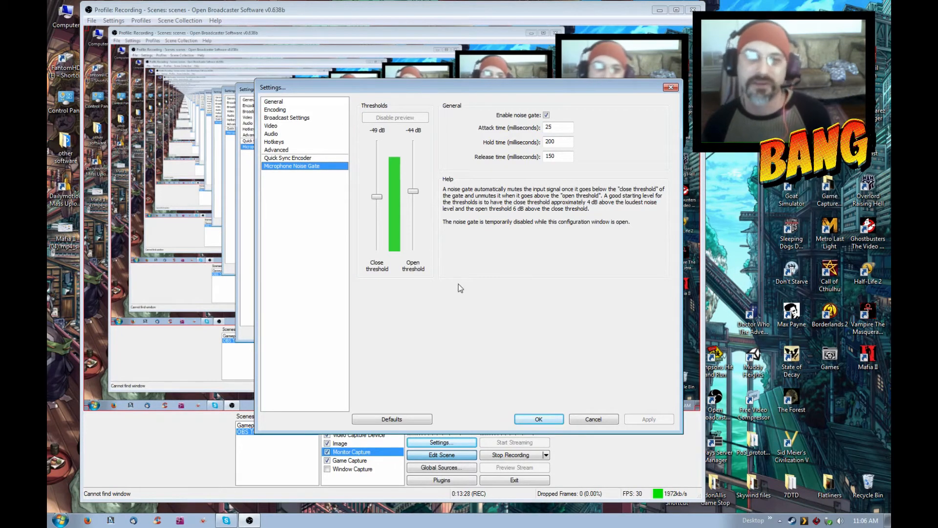
click(588, 419)
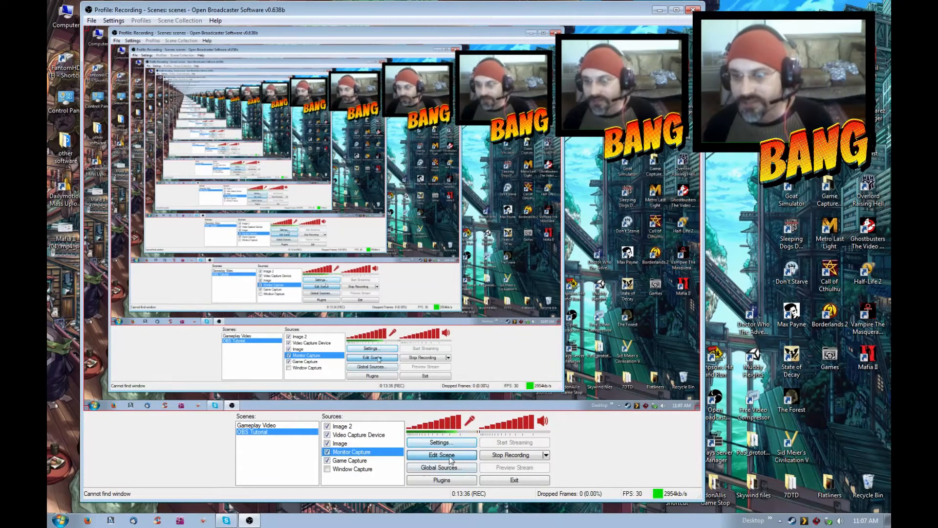
- Enable the chroma key for the Video Capture Device source and pick light green as its key color
click(345, 435)
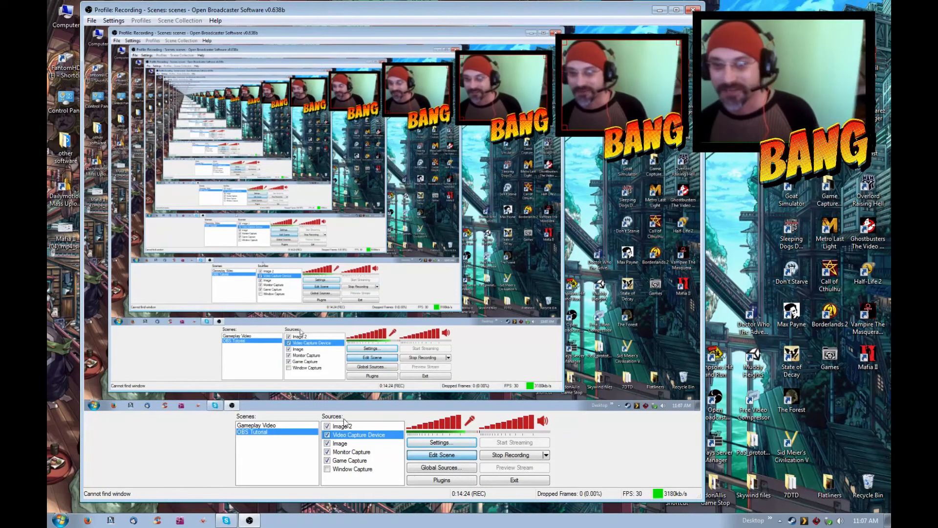
double_click(364, 434)
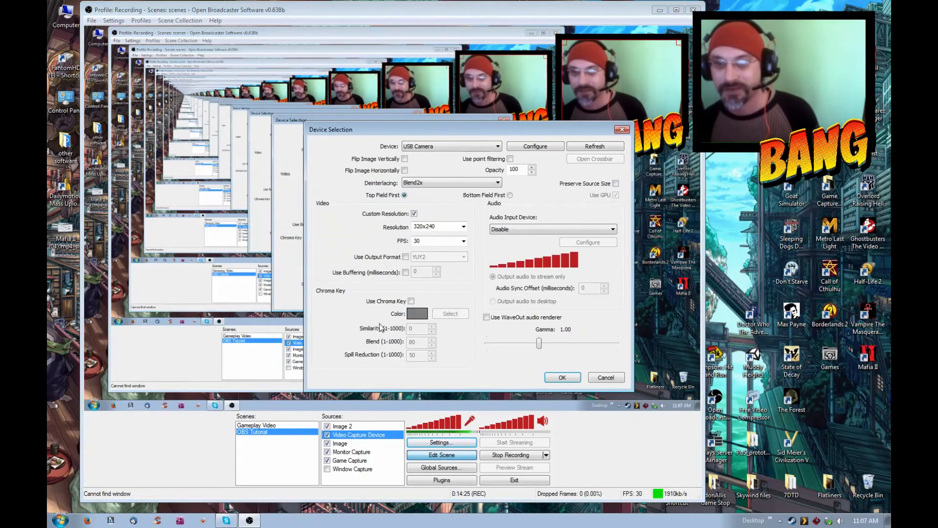
click(411, 301)
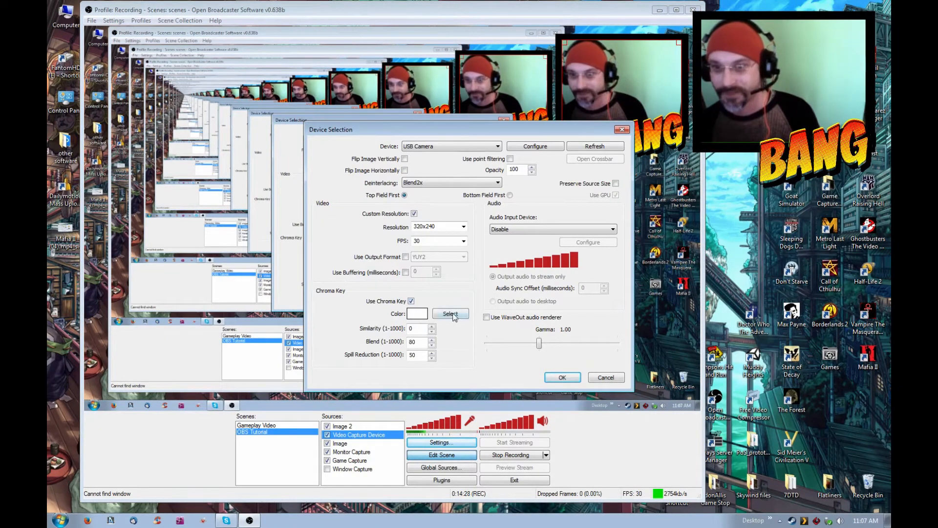
click(450, 314)
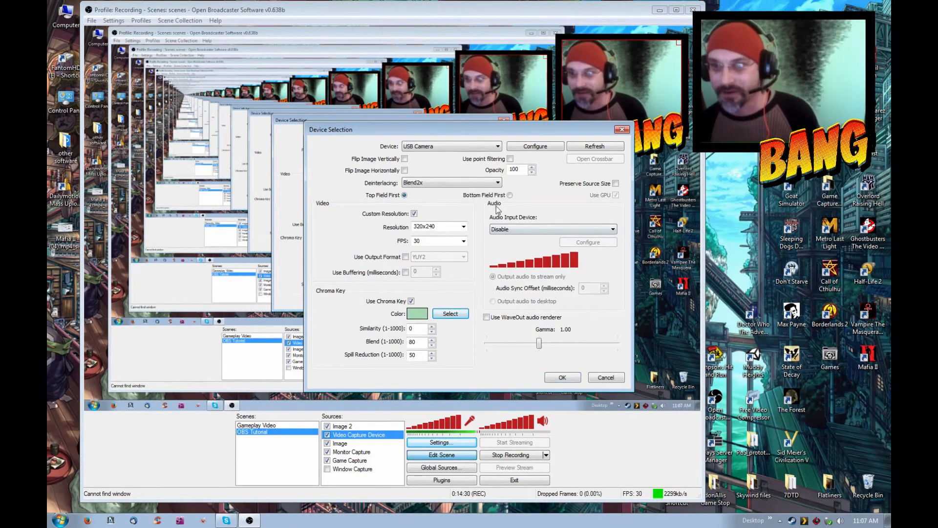
- Raise the chroma key similarity of the webcam source to 70
click(432, 327)
click(433, 326)
click(432, 326)
drag(432, 327, 432, 328)
click(433, 328)
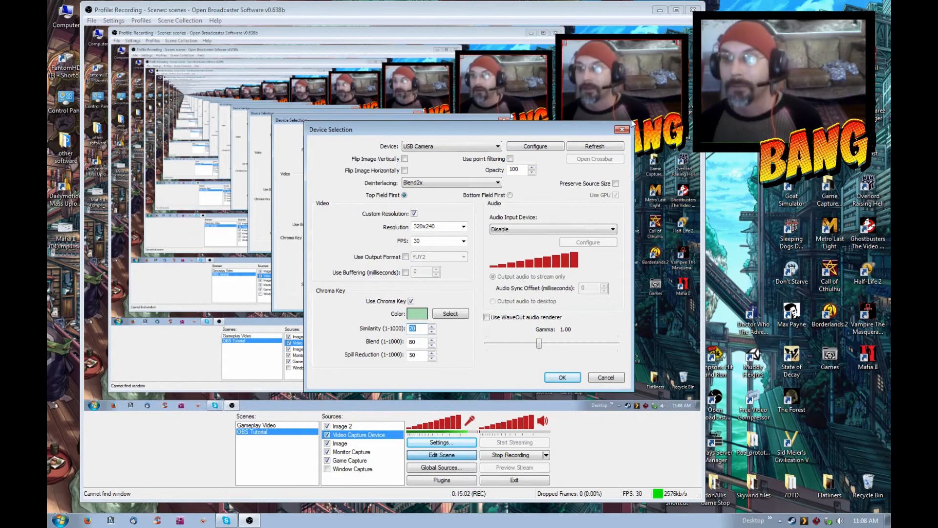
- Turn off the webcam's chroma key and confirm the device settings
click(412, 302)
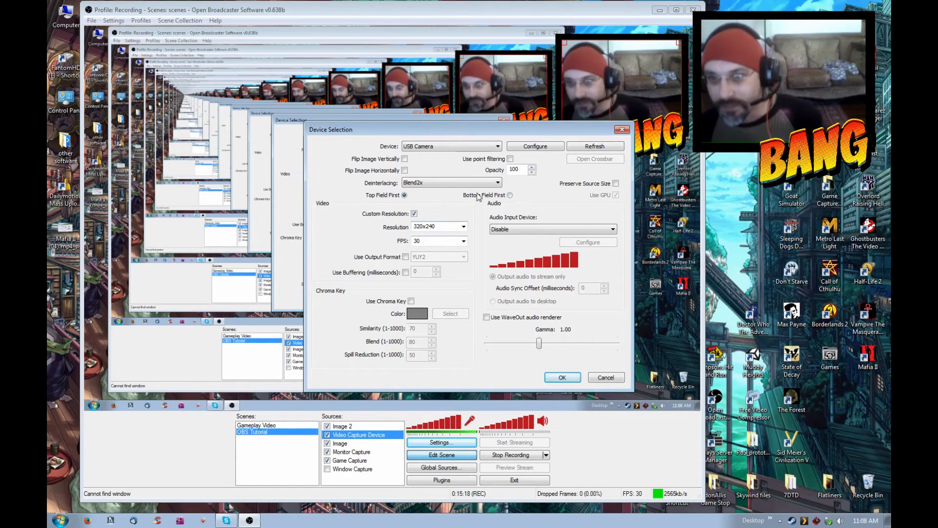
click(569, 377)
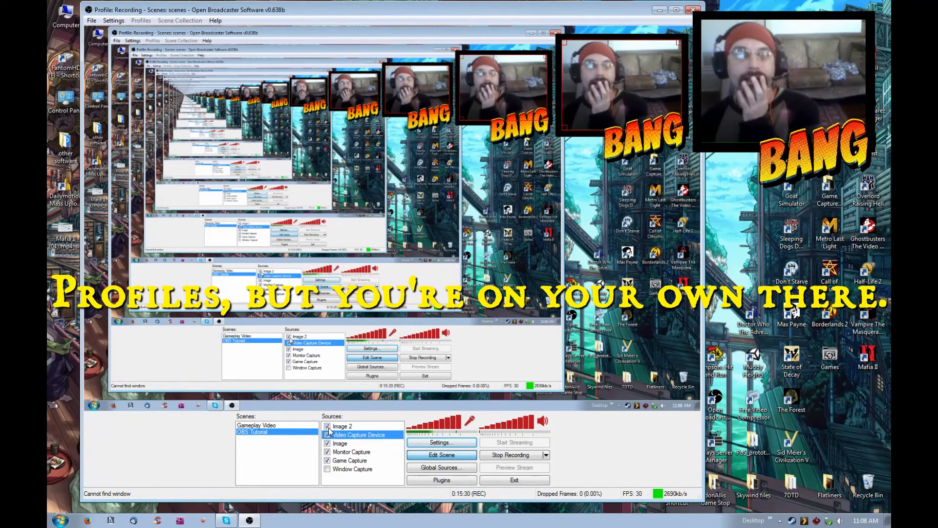
- Check the application choices of the Game Capture source and keep Goat Game as the captured application
double_click(354, 460)
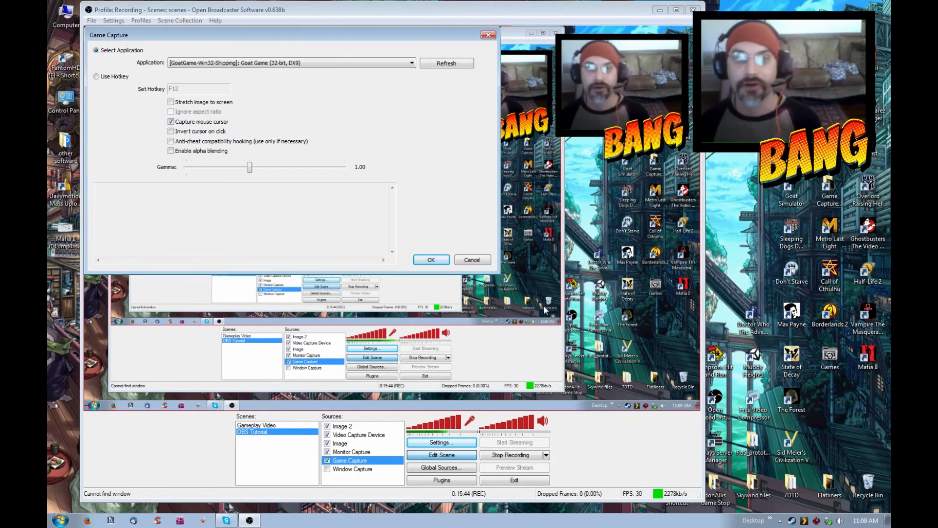
click(357, 61)
click(430, 45)
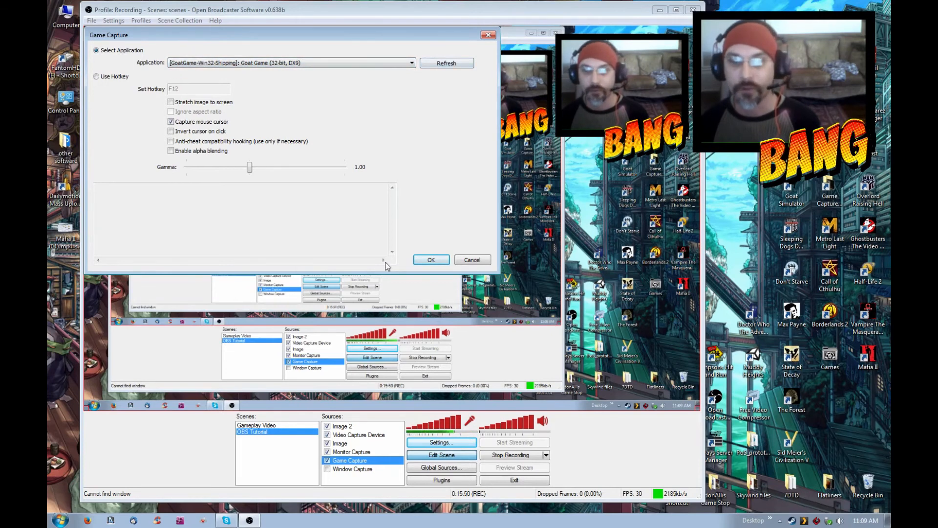
click(431, 259)
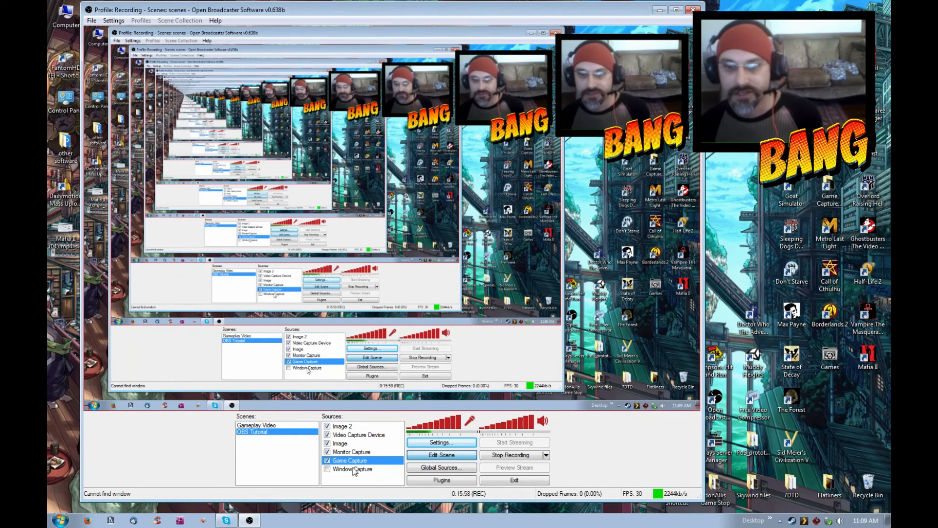
- Select the Video Capture Device, Image and Image 2 sources together
click(331, 452)
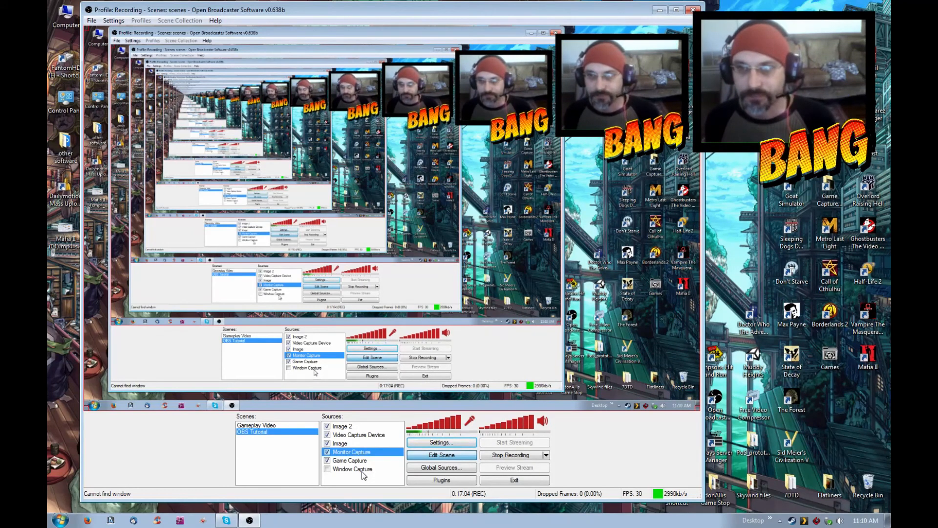
click(355, 433)
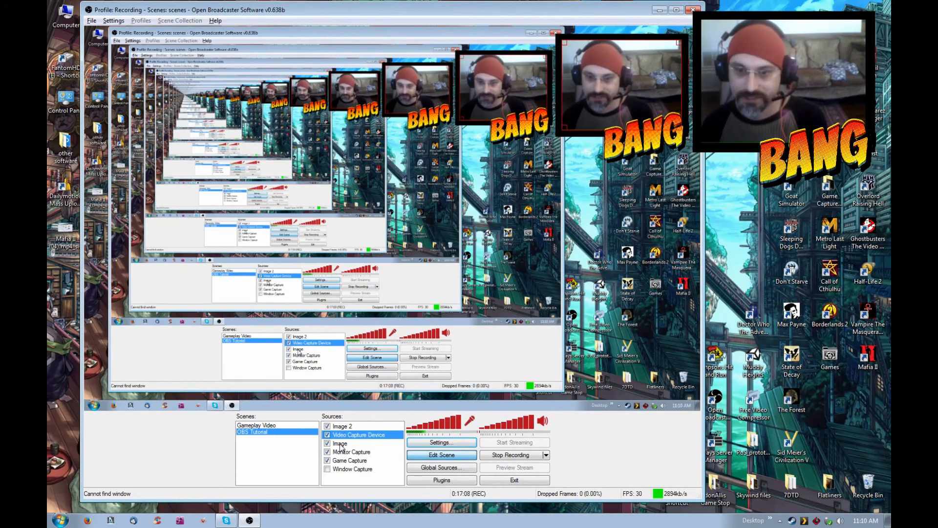
ctrl+click(340, 444)
ctrl+click(342, 426)
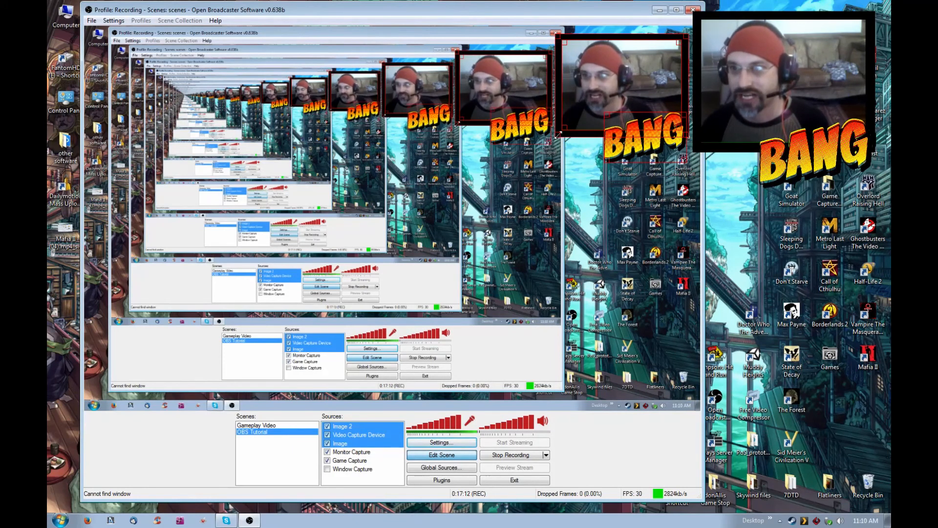
- Enlarge the black frame image to cover most of the preview and scale the webcam capture up to fit inside it
click(557, 134)
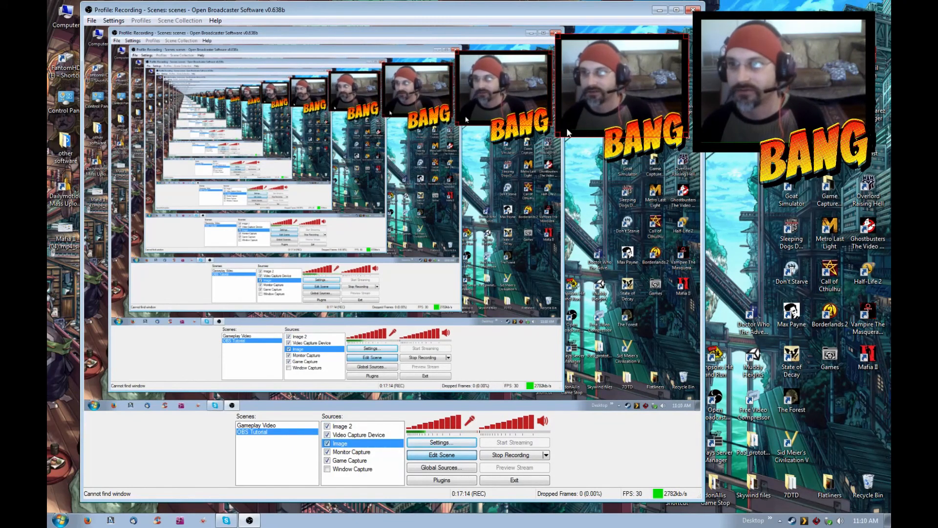
drag(557, 137, 285, 247)
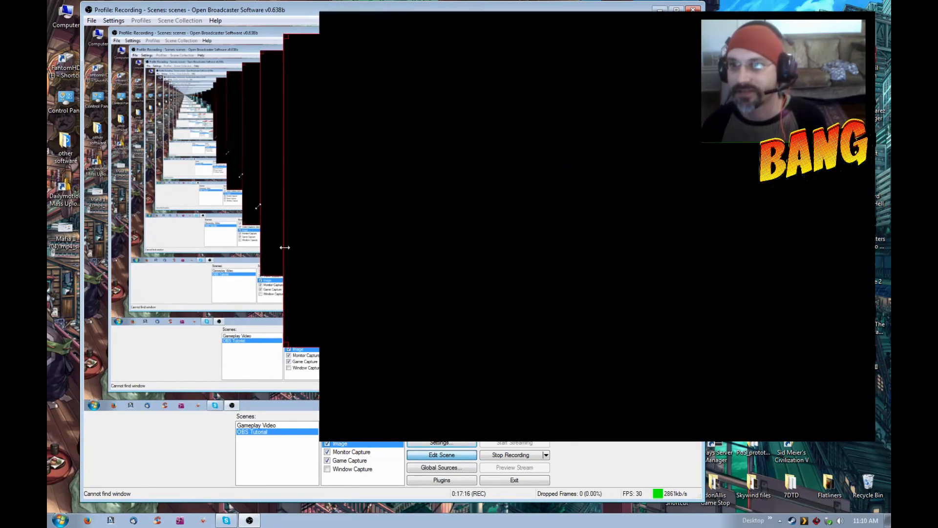
click(570, 121)
drag(562, 129, 314, 316)
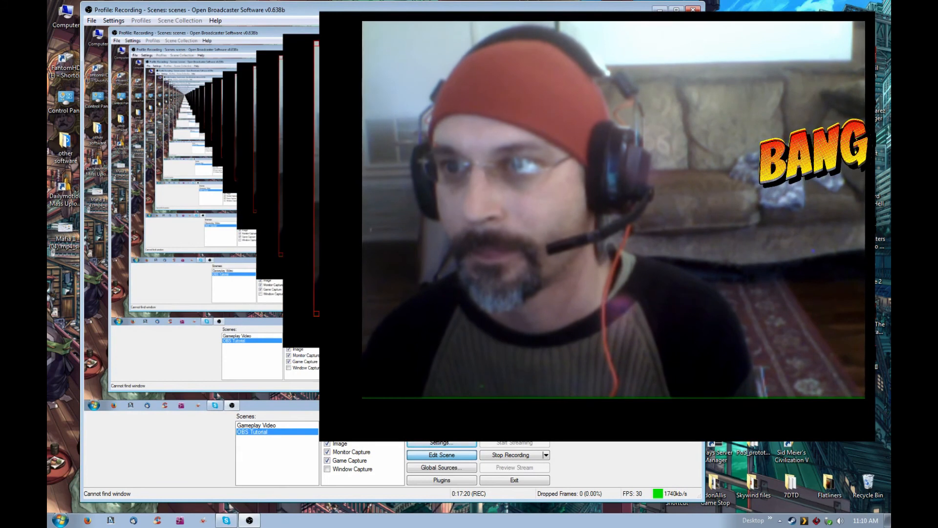